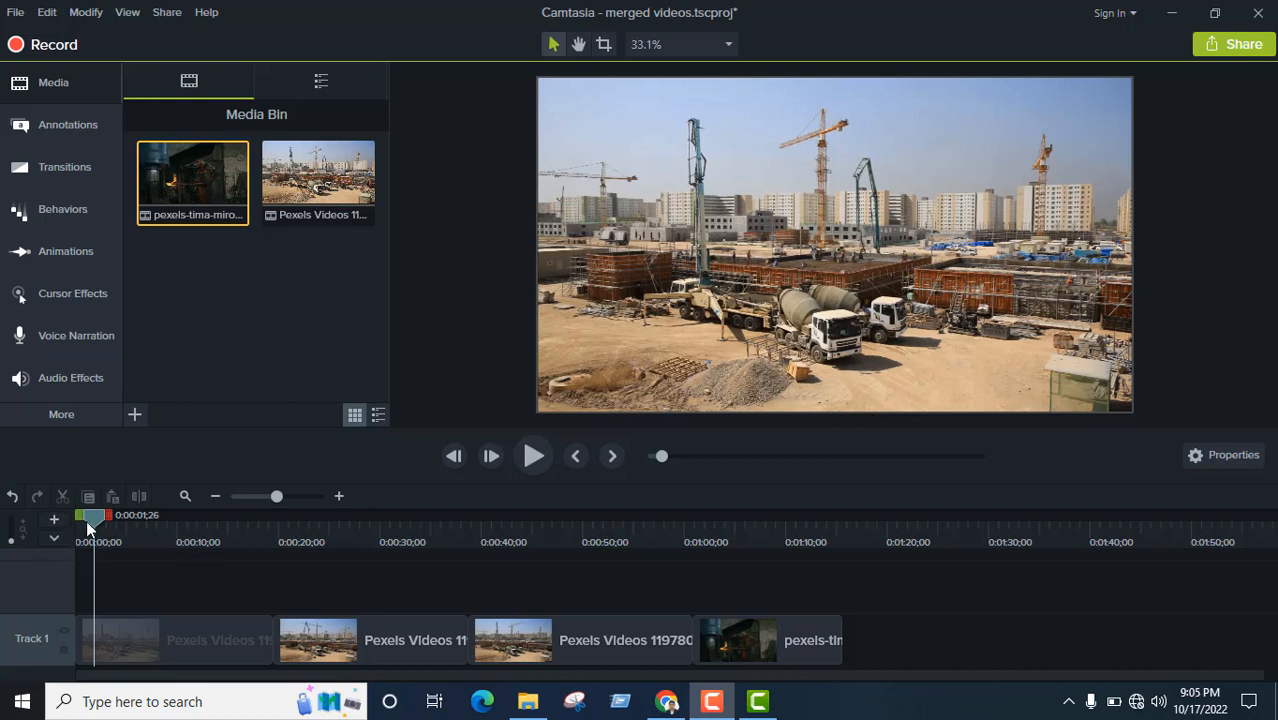
# - Play across the clip joins on Track 1 to examine the cuts, including the change to the forge clip, and return to the start
pyautogui.moveTo(88, 519)
pyautogui.mouseDown()
pyautogui.moveTo(252, 556)
pyautogui.moveTo(250, 567)
pyautogui.moveTo(78, 530)
pyautogui.mouseUp()
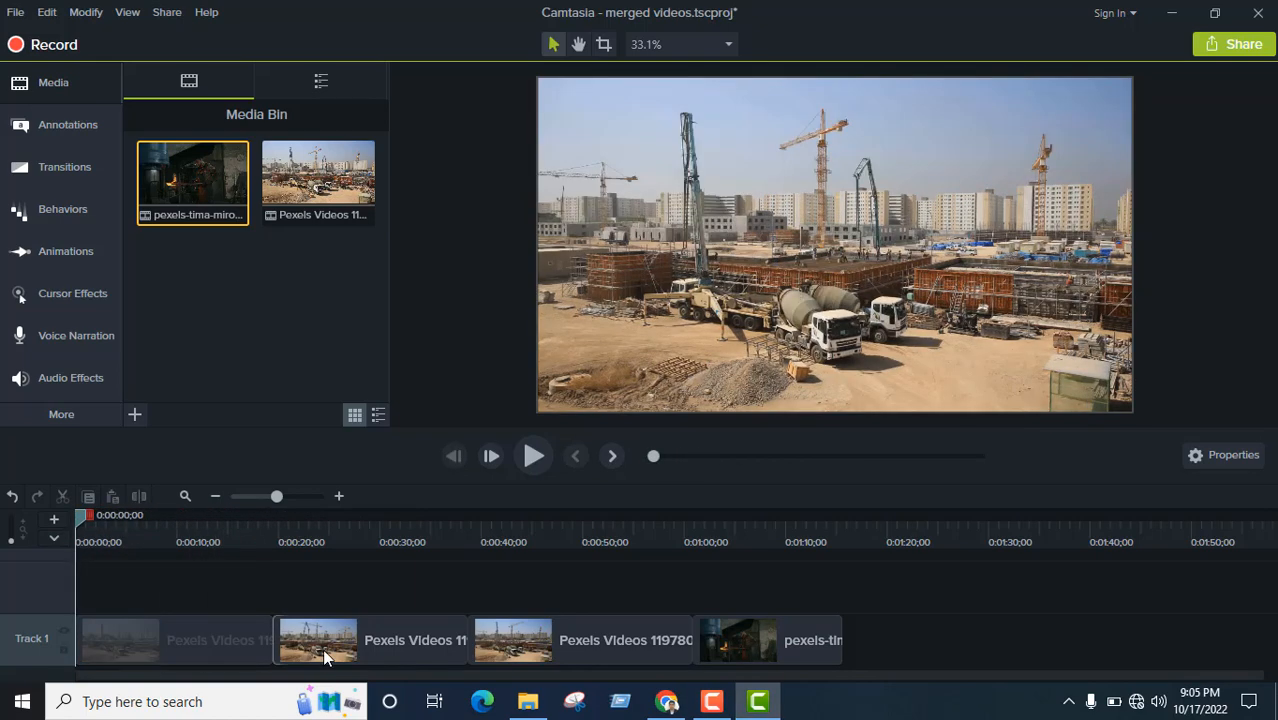
pyautogui.click(252, 641)
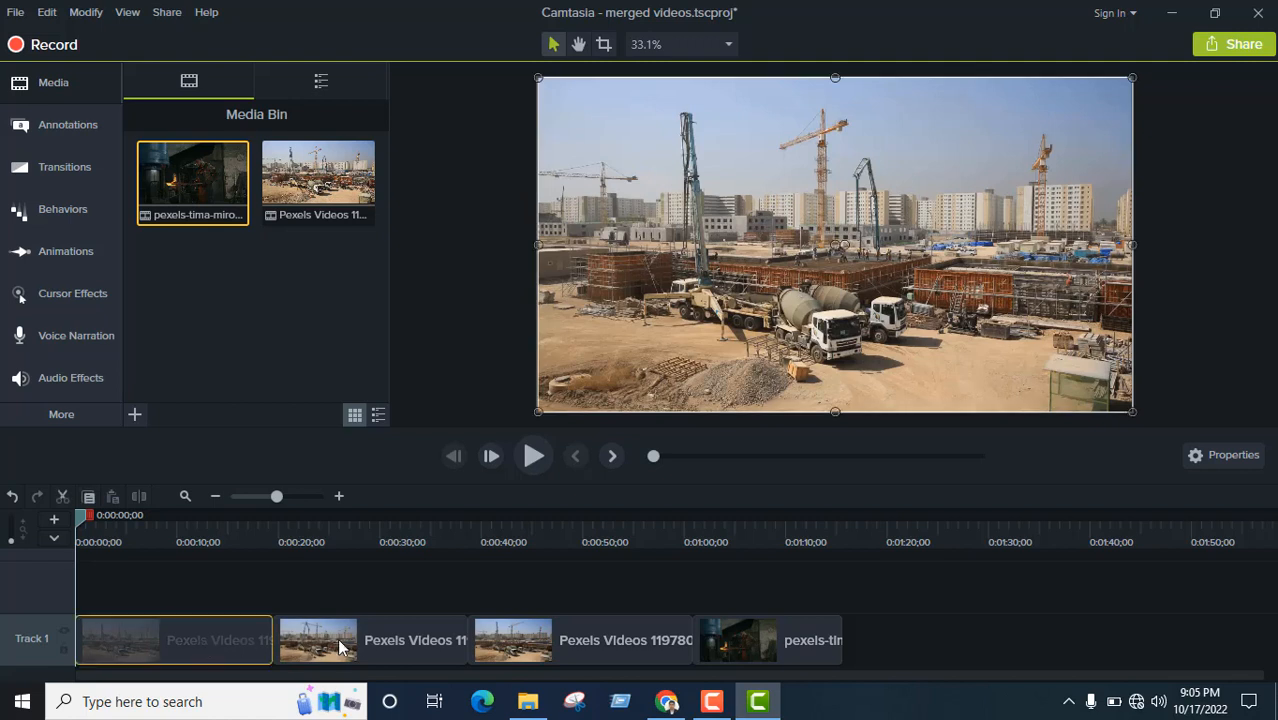
pyautogui.moveTo(337, 645); pyautogui.dragTo(697, 637)
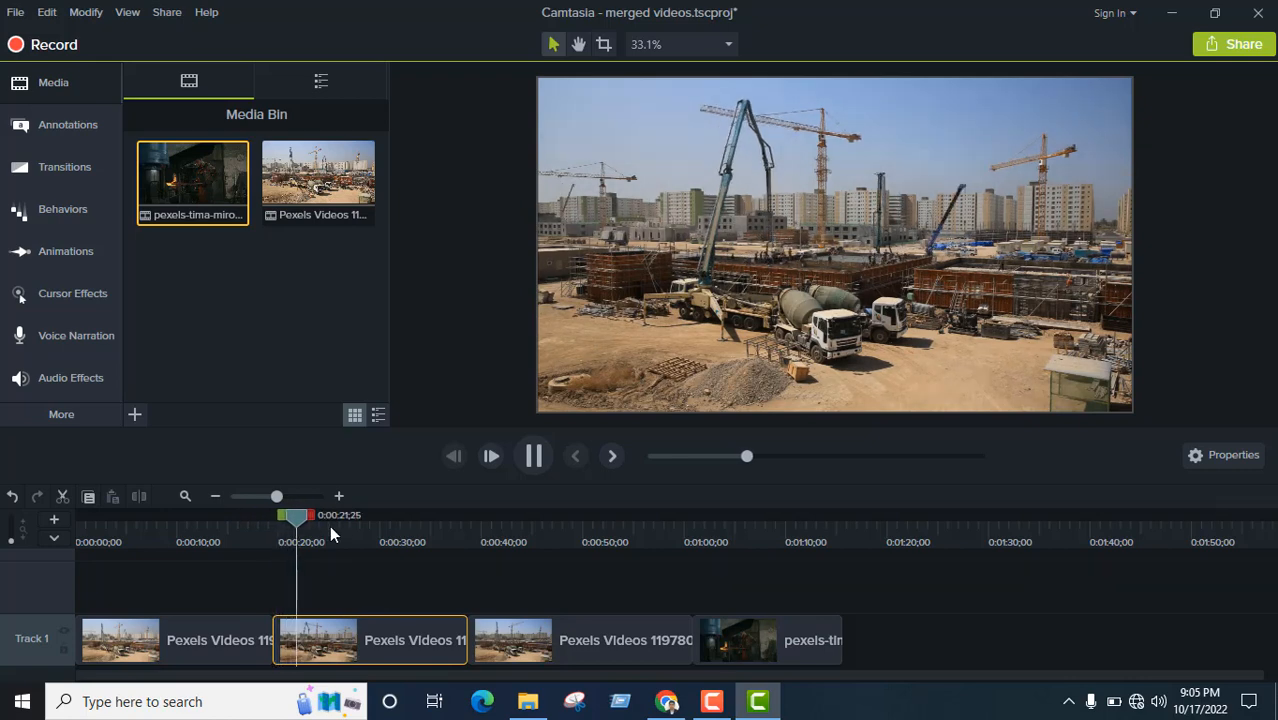
pyautogui.moveTo(312, 521); pyautogui.dragTo(675, 578)
pyautogui.click(547, 460)
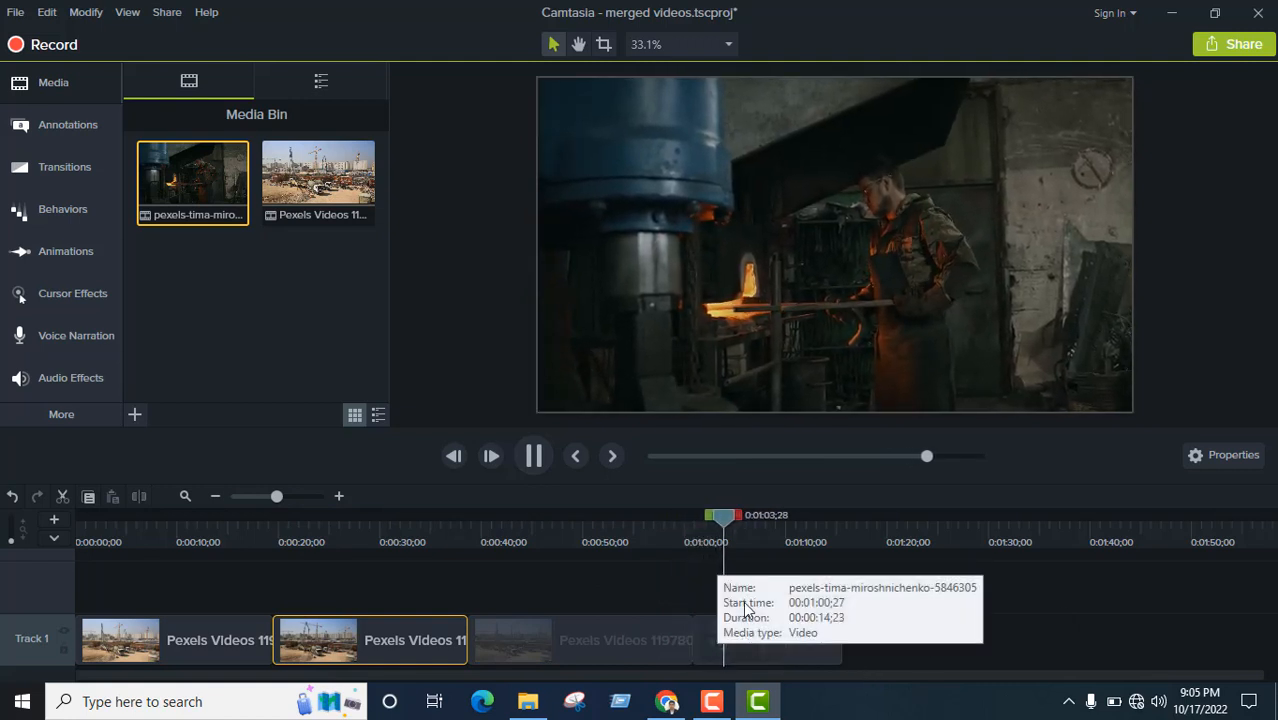
pyautogui.hotkey('ctrl', 'Home')
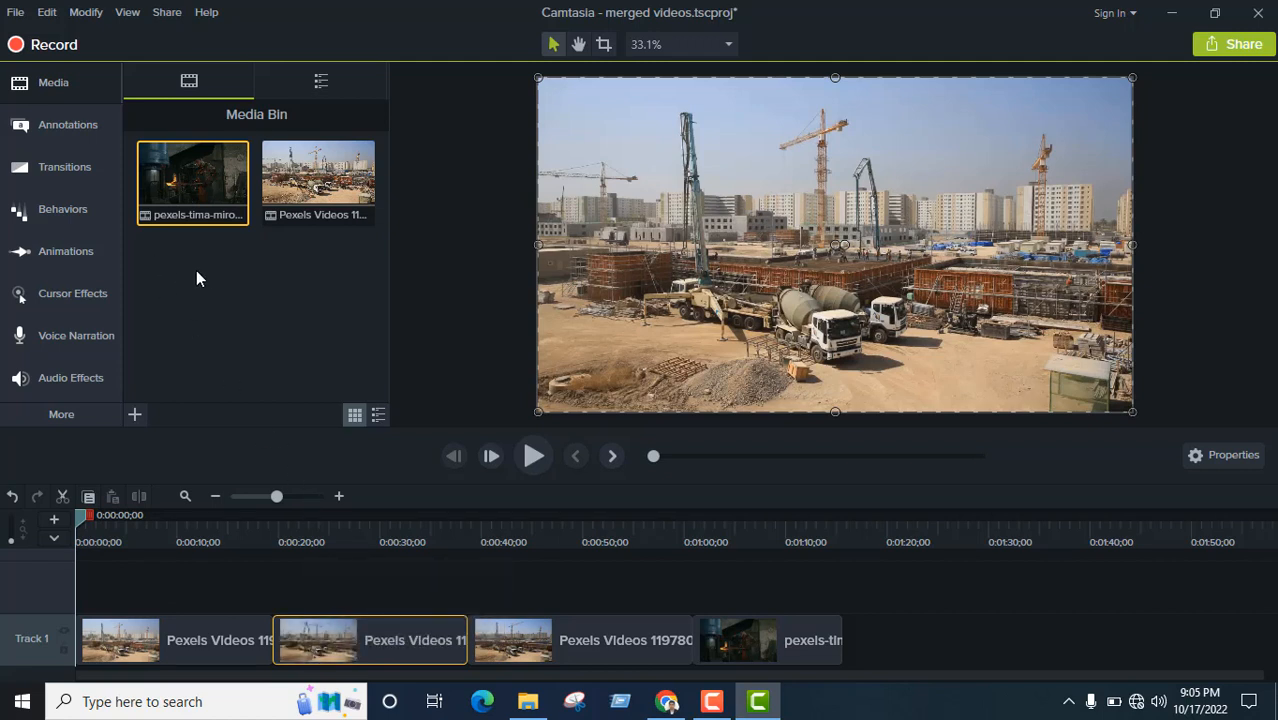
# - Browse the transitions library and add a Fade transition at the join between the third construction clip and the forge clip
pyautogui.click(93, 183)
pyautogui.scroll(-1, 193, 258)
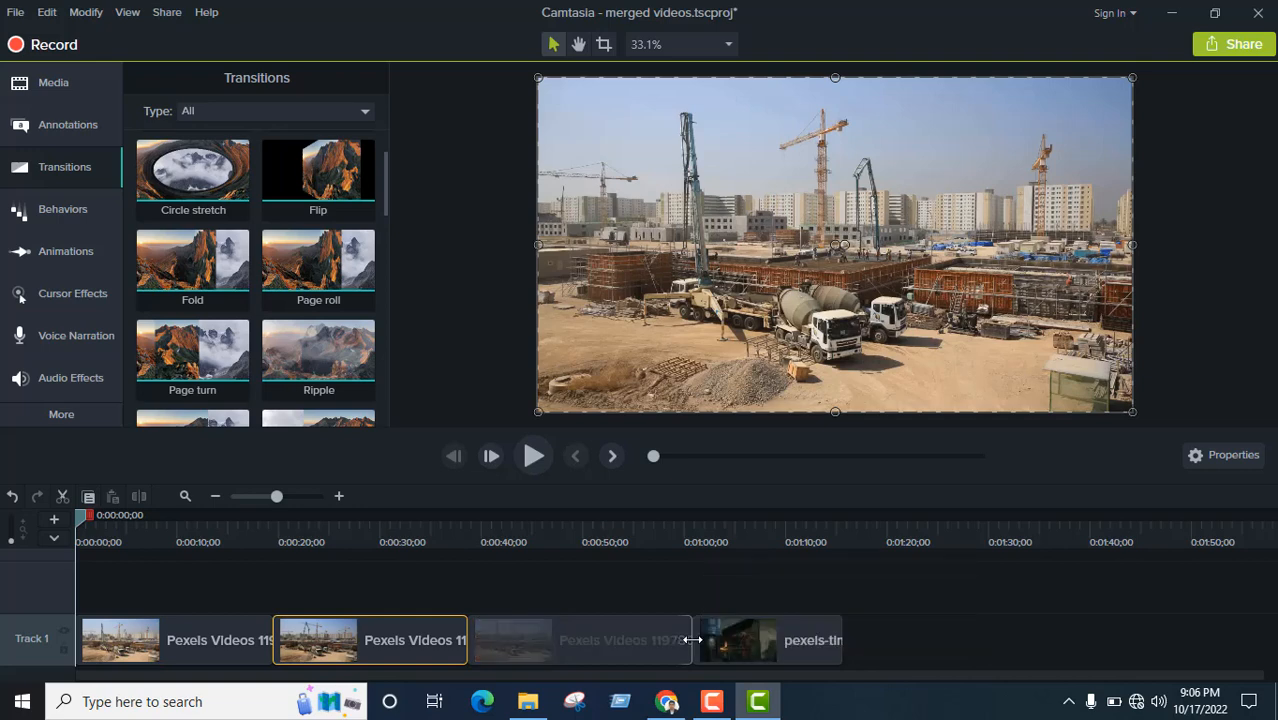
pyautogui.scroll(-10, 194, 270)
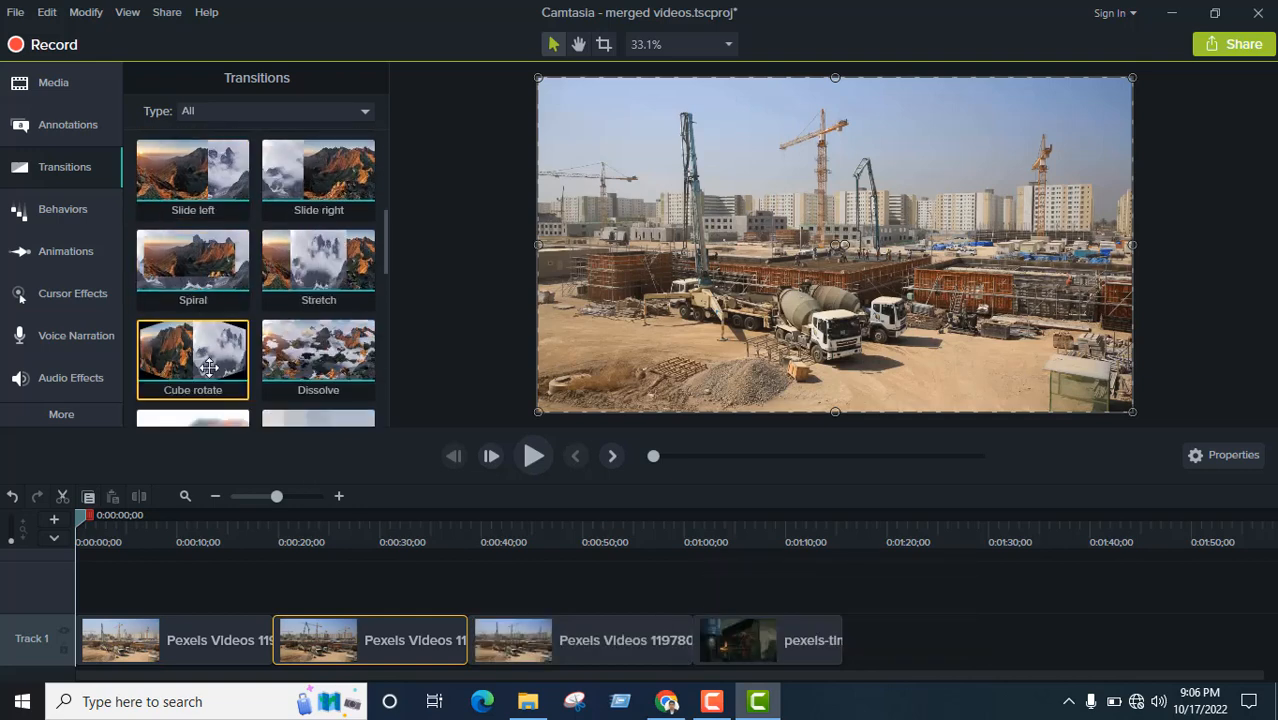
pyautogui.scroll(-5, 210, 350)
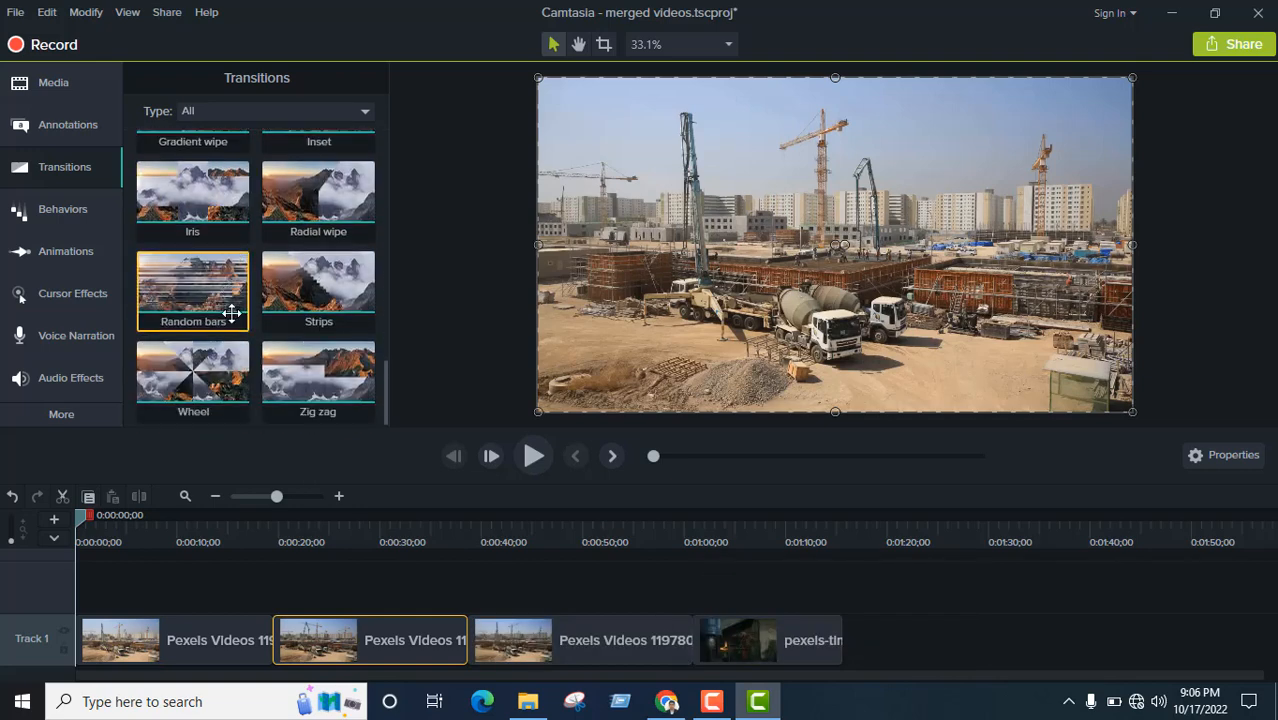
pyautogui.scroll(5, 207, 327)
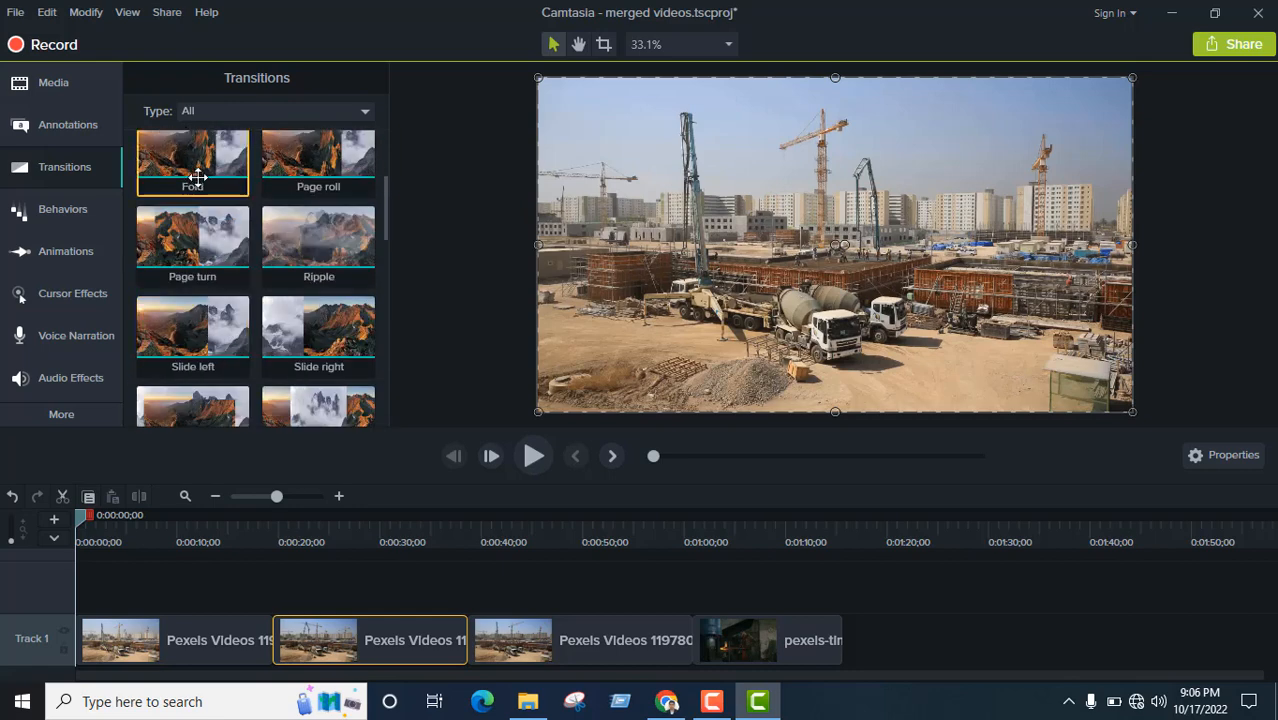
pyautogui.scroll(3, 198, 177)
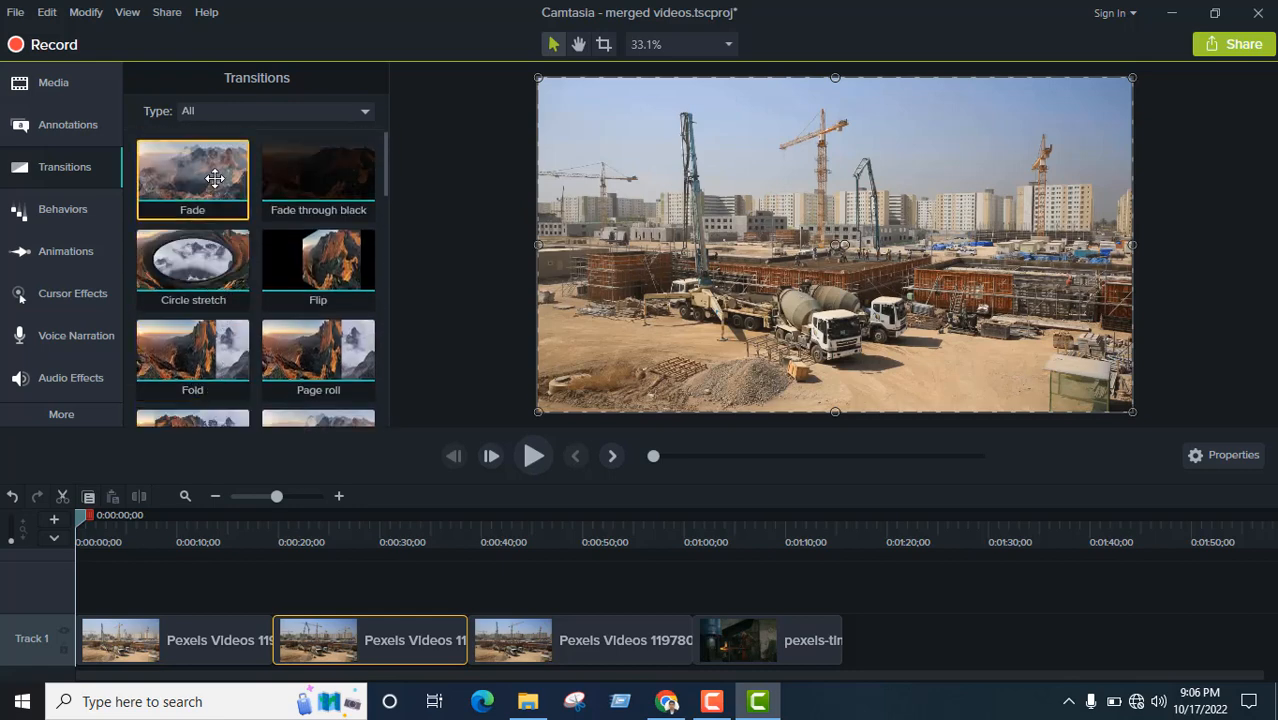
pyautogui.moveTo(195, 177)
pyautogui.mouseDown()
pyautogui.moveTo(291, 305)
pyautogui.moveTo(654, 582)
pyautogui.moveTo(686, 636)
pyautogui.mouseUp()
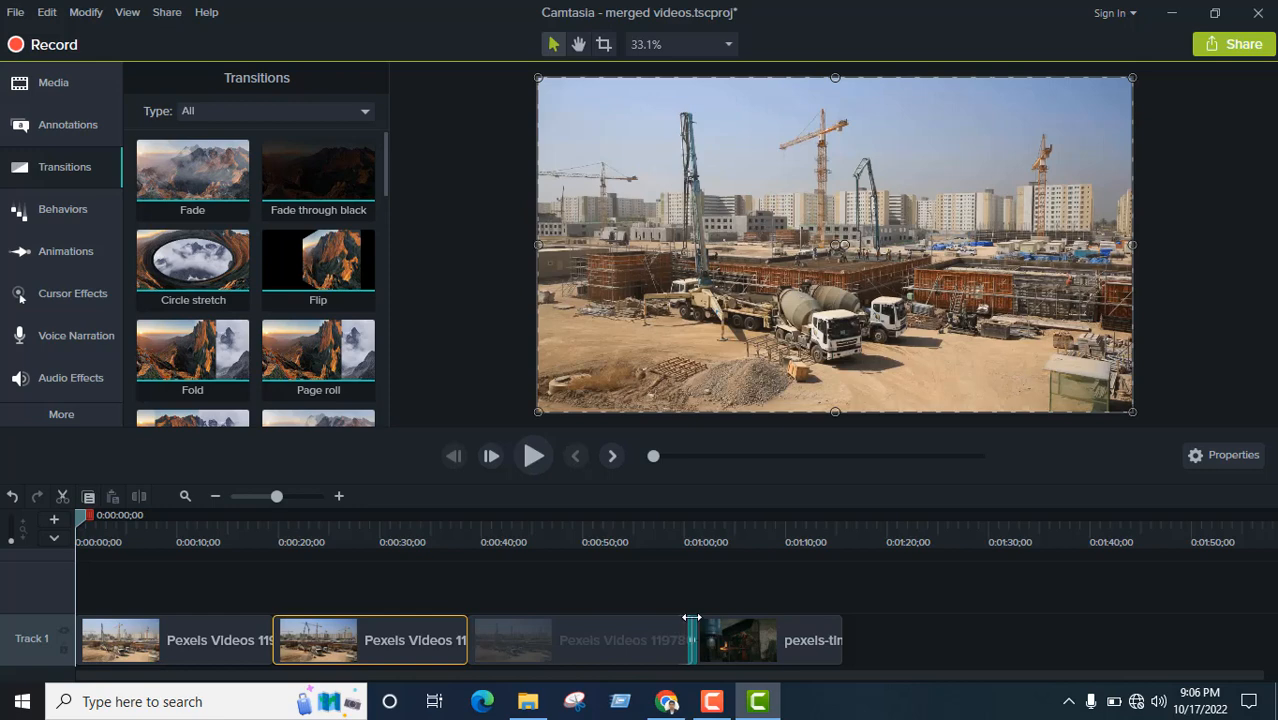
# - Play the join between the third clip and the forge clip to check the Fade, and return to the start
pyautogui.moveTo(80, 528); pyautogui.dragTo(669, 613)
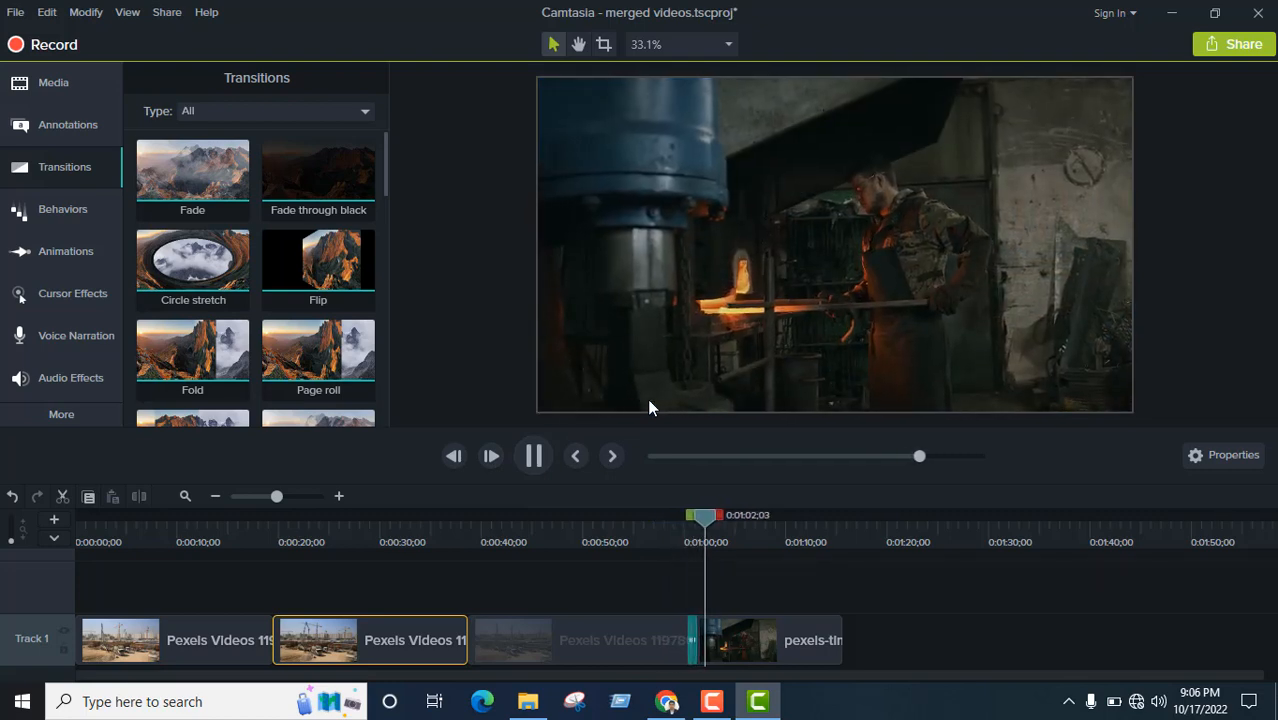
pyautogui.click(533, 456)
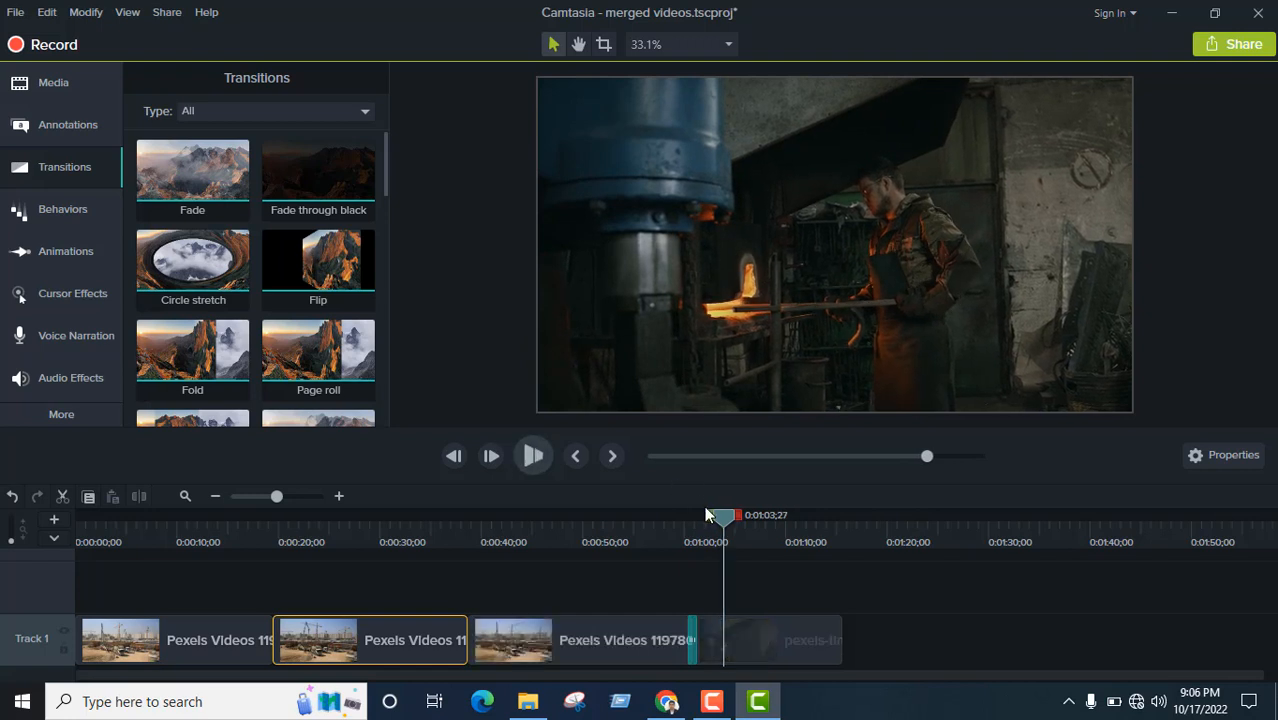
pyautogui.moveTo(713, 518); pyautogui.dragTo(677, 515)
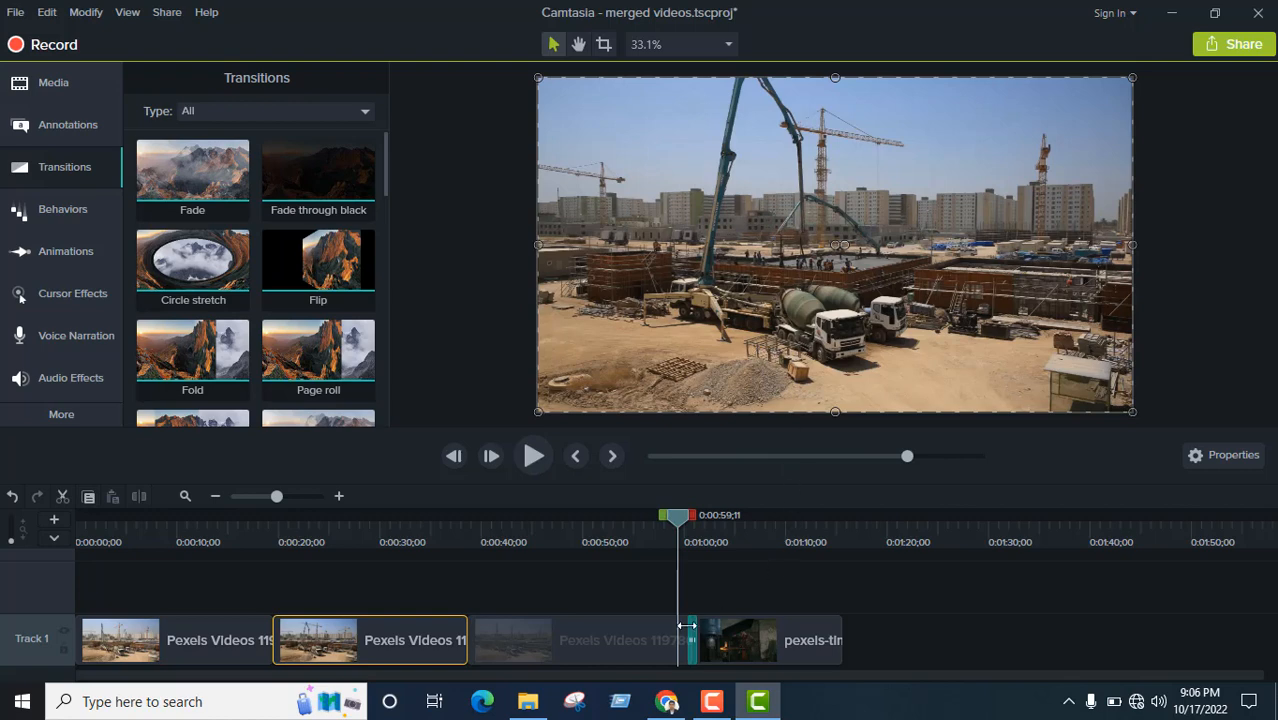
pyautogui.moveTo(682, 522); pyautogui.dragTo(2, 527)
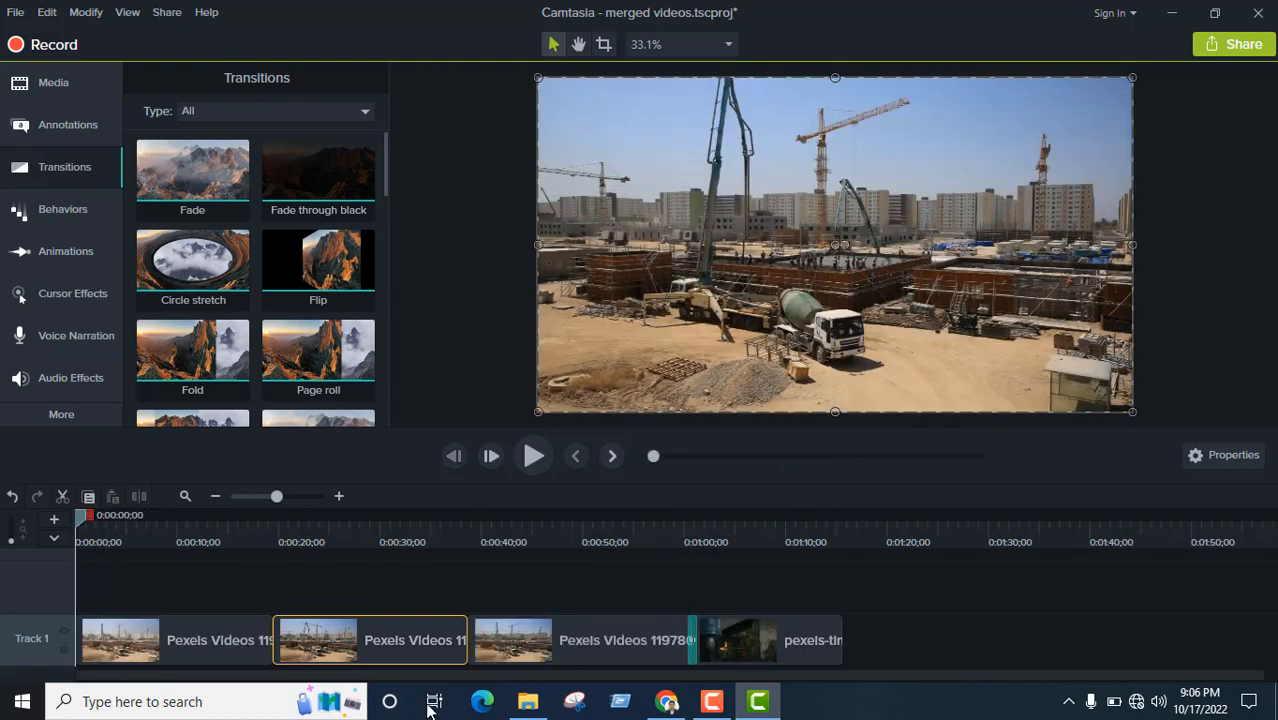
# - Add Fade transitions at the start of the first clip and the end of the last clip, and preview the opening fade
pyautogui.moveTo(194, 181)
pyautogui.mouseDown()
pyautogui.moveTo(109, 453)
pyautogui.moveTo(80, 650)
pyautogui.mouseUp()
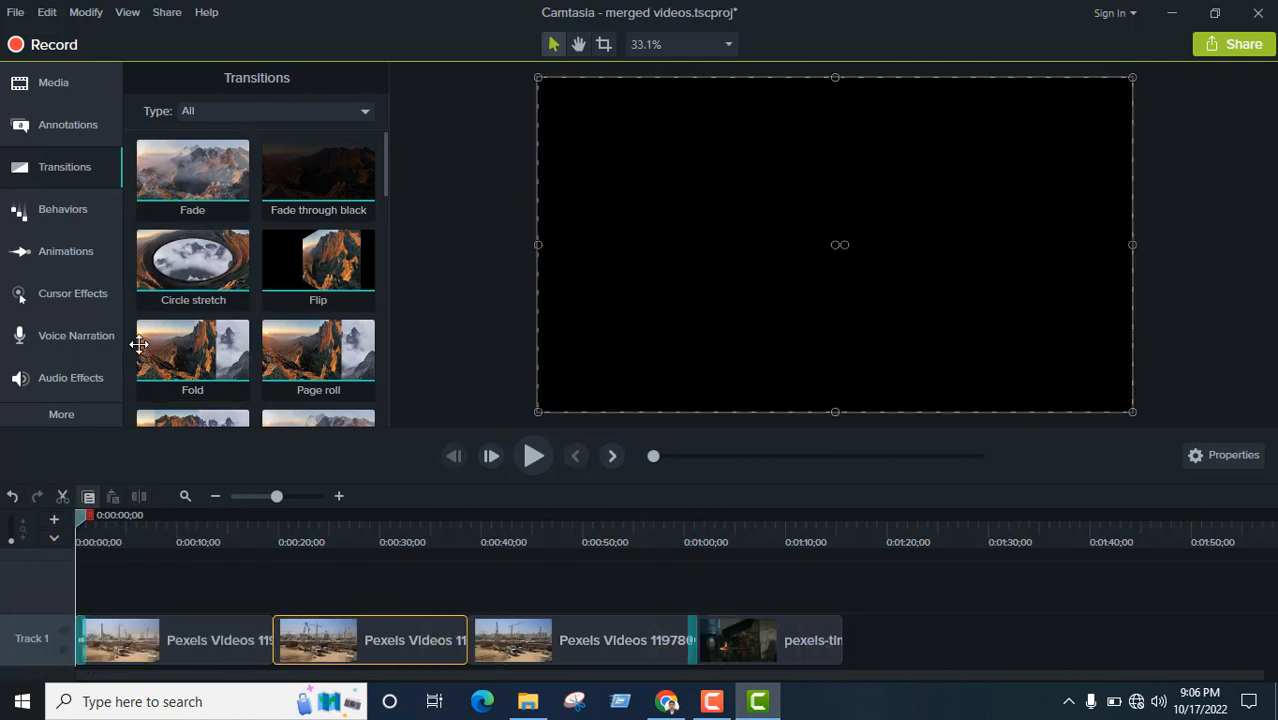
pyautogui.moveTo(180, 186)
pyautogui.mouseDown()
pyautogui.moveTo(901, 646)
pyautogui.moveTo(844, 631)
pyautogui.moveTo(842, 648)
pyautogui.mouseUp()
pyautogui.click(533, 458)
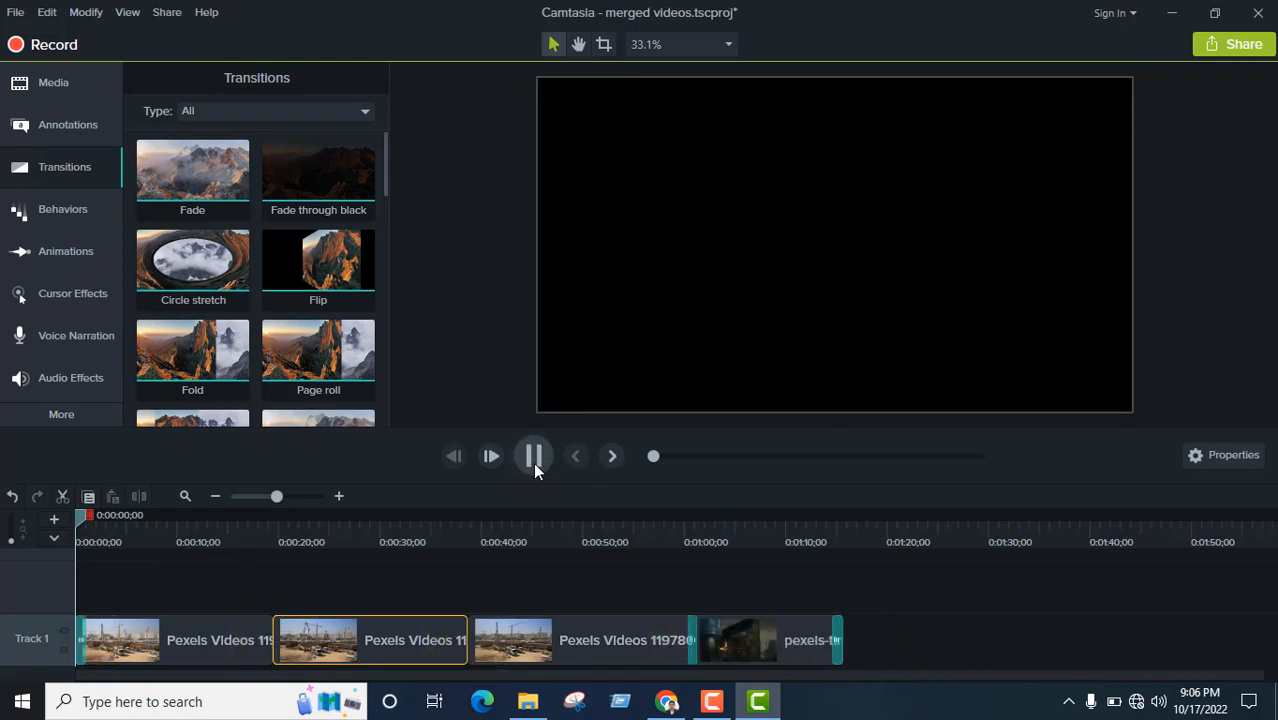
pyautogui.moveTo(86, 516); pyautogui.dragTo(44, 518)
pyautogui.click(533, 456)
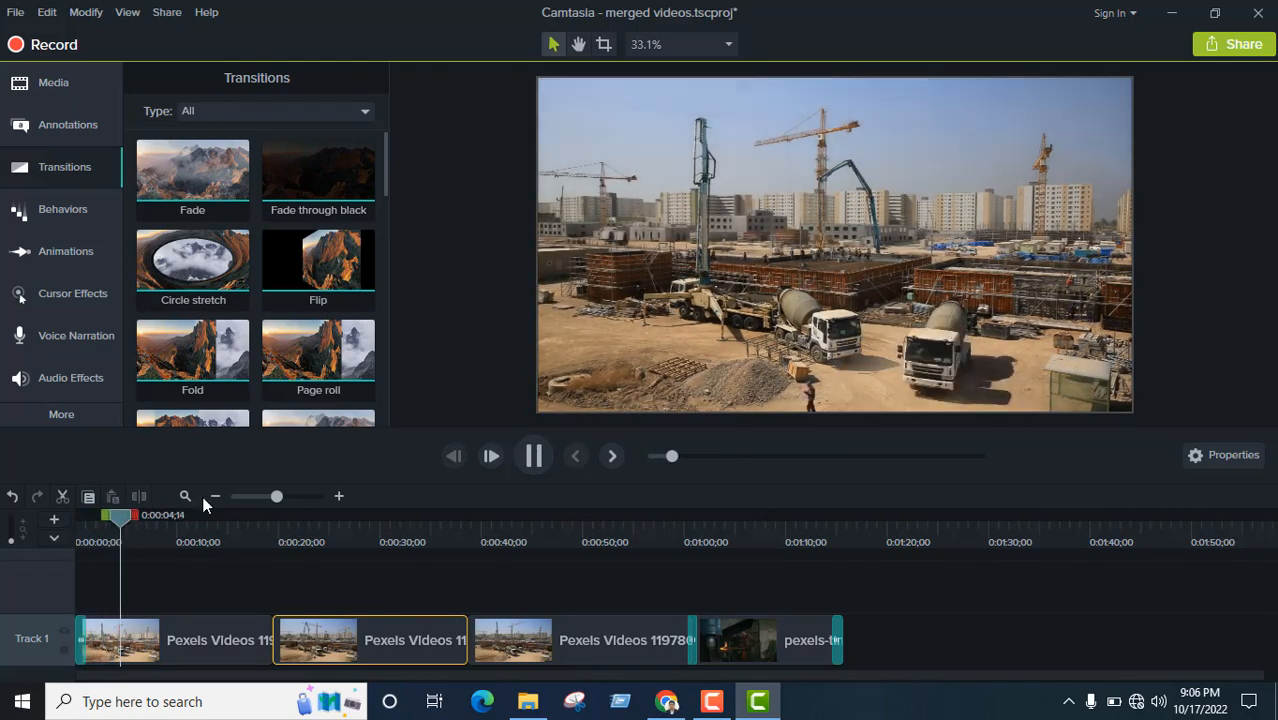
pyautogui.click(533, 456)
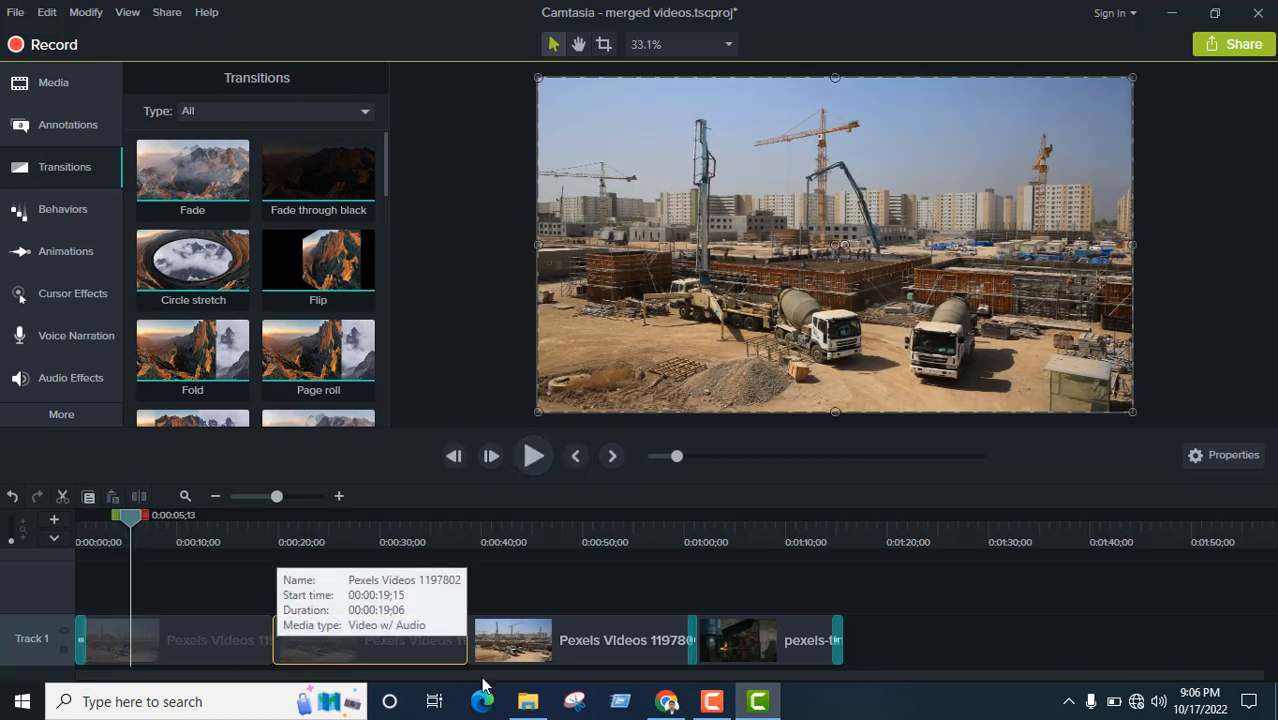
pyautogui.moveTo(131, 515); pyautogui.dragTo(16, 607)
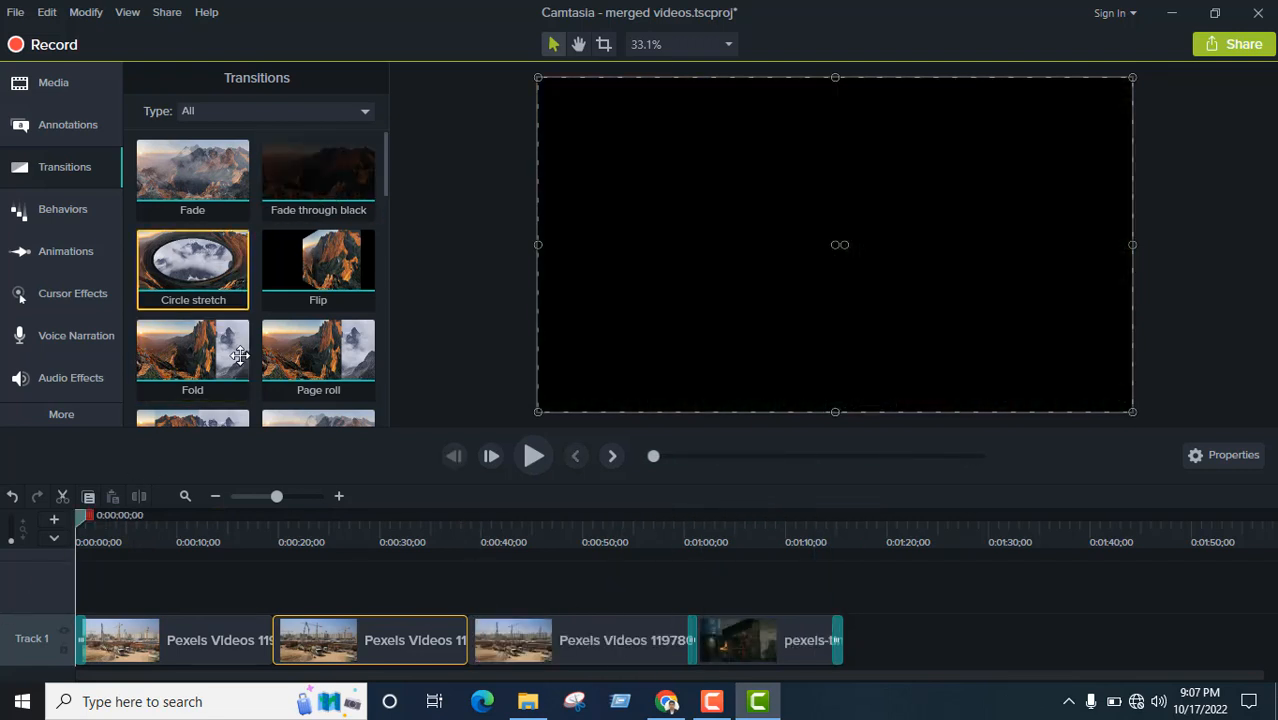
# - Apply the Circle stretch transition to both ends of the second clip and play the join with the first clip
pyautogui.moveTo(240, 355); pyautogui.dragTo(278, 645)
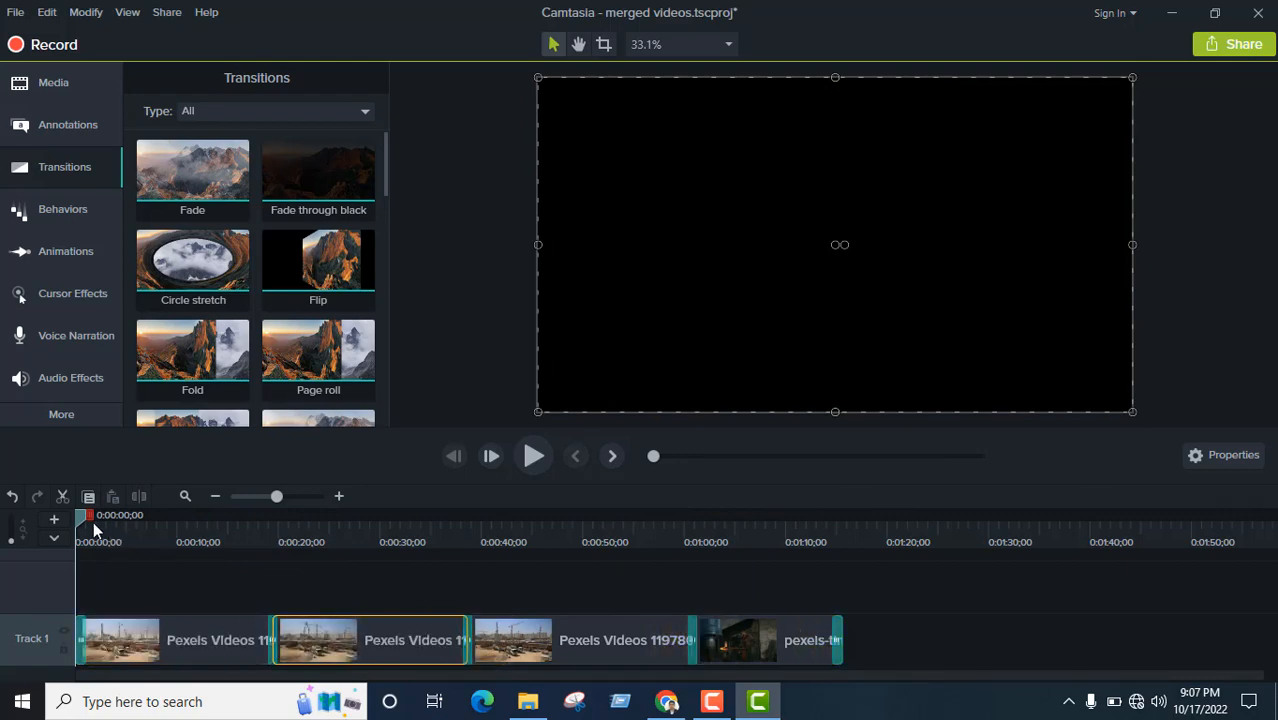
pyautogui.click(238, 550)
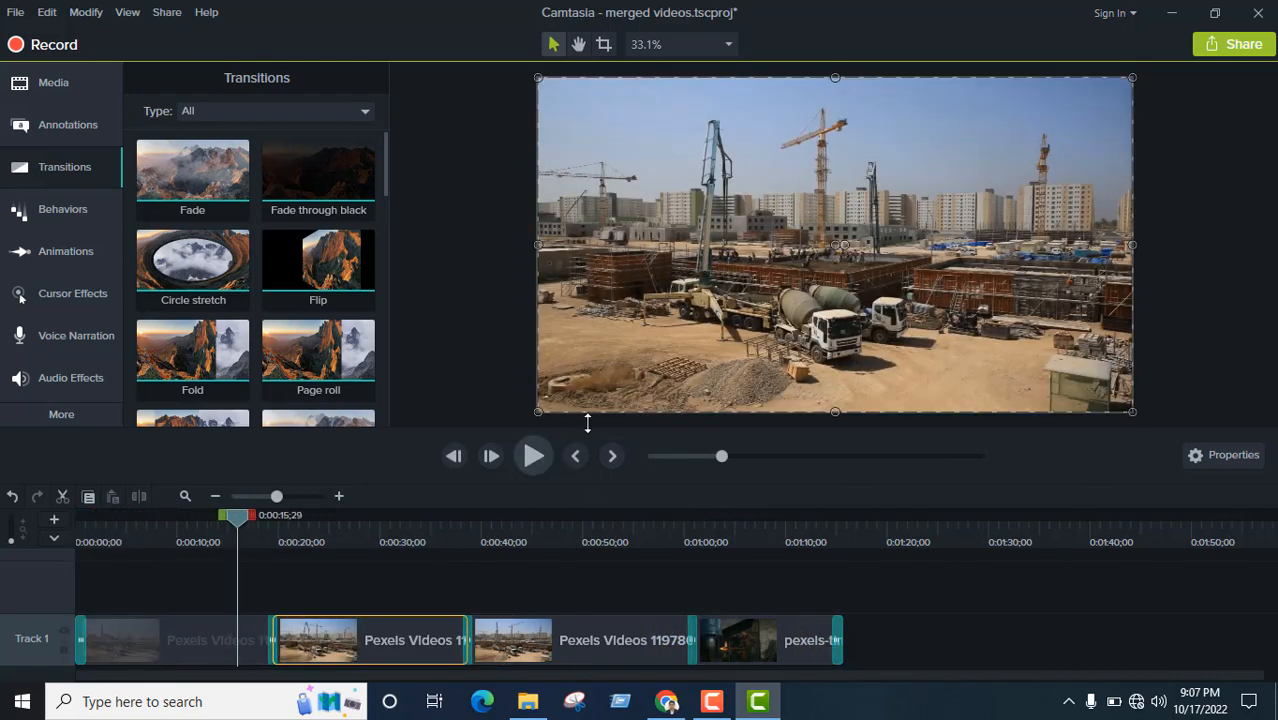
pyautogui.press('space')
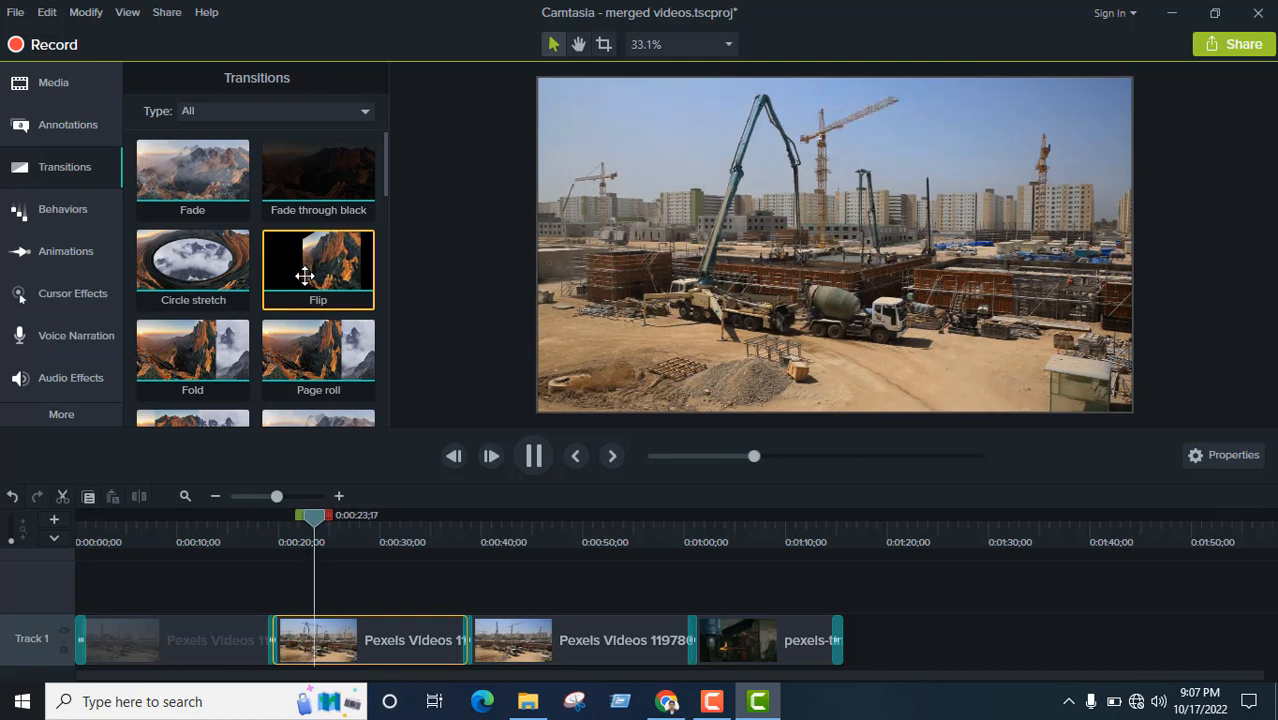
# - Try the Flip transition at the join between the second and third clips and preview it
pyautogui.moveTo(304, 275); pyautogui.dragTo(466, 640)
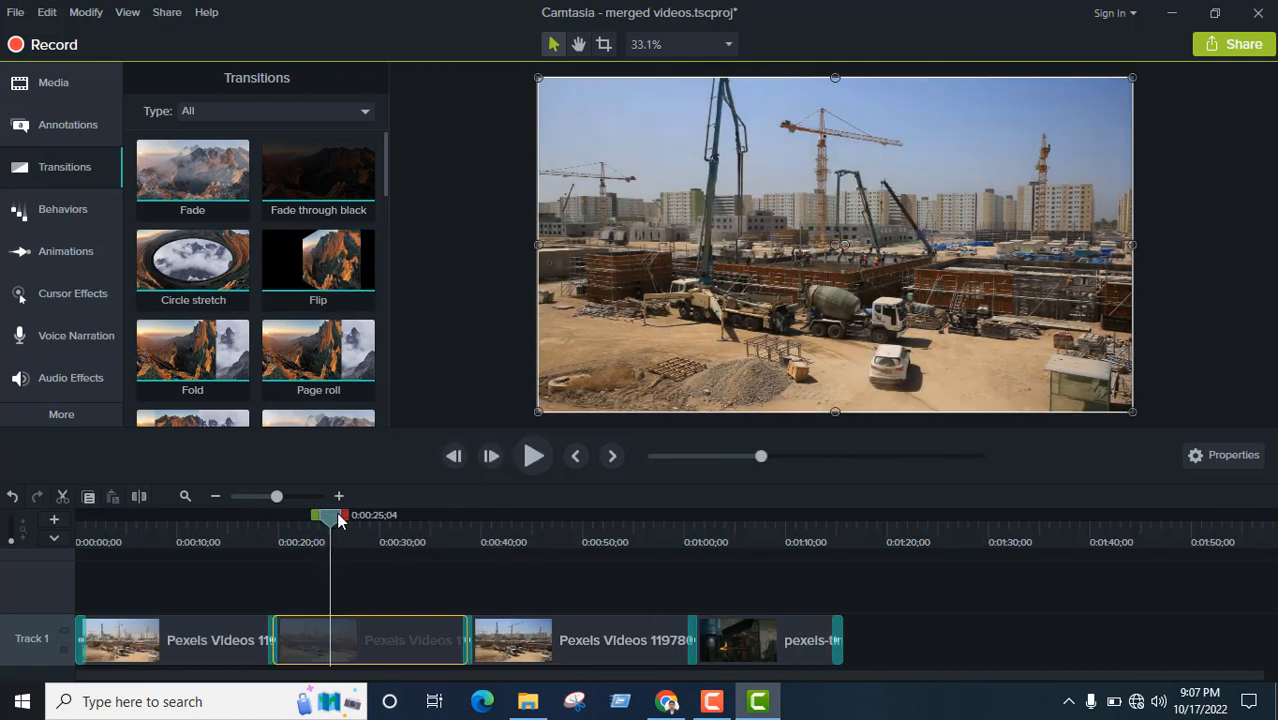
pyautogui.moveTo(338, 517); pyautogui.dragTo(443, 541)
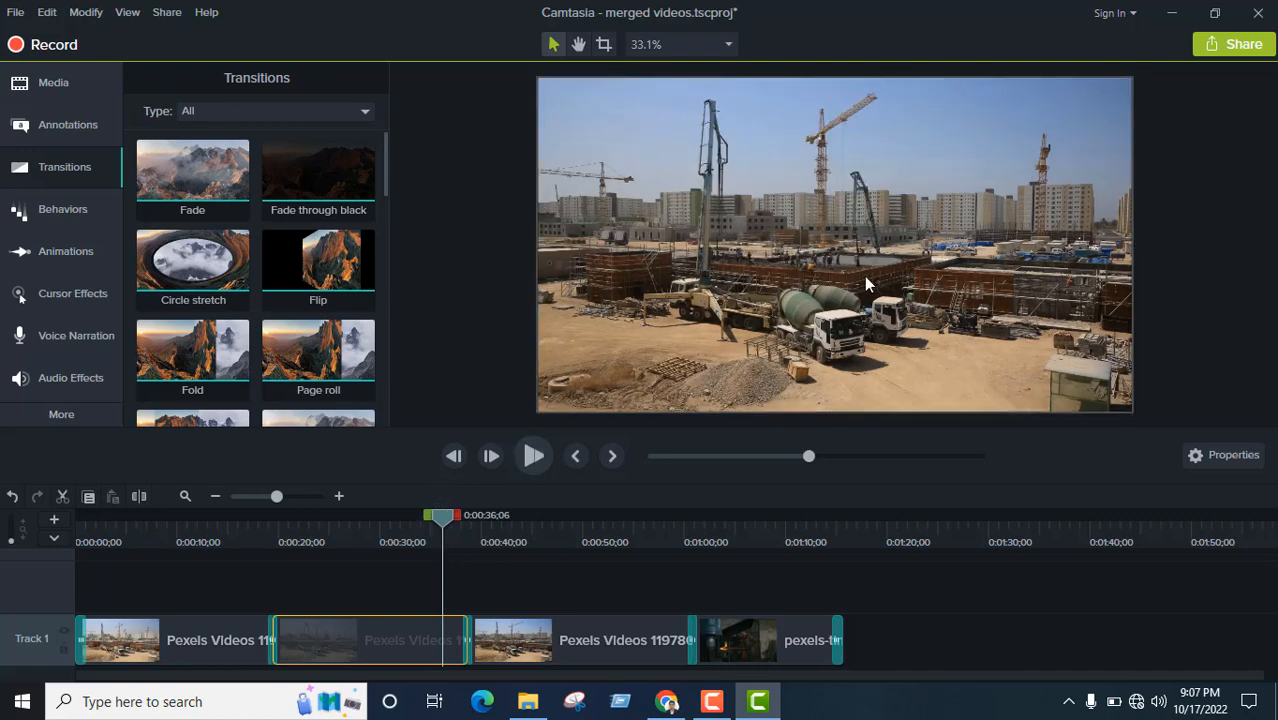
pyautogui.press('space')
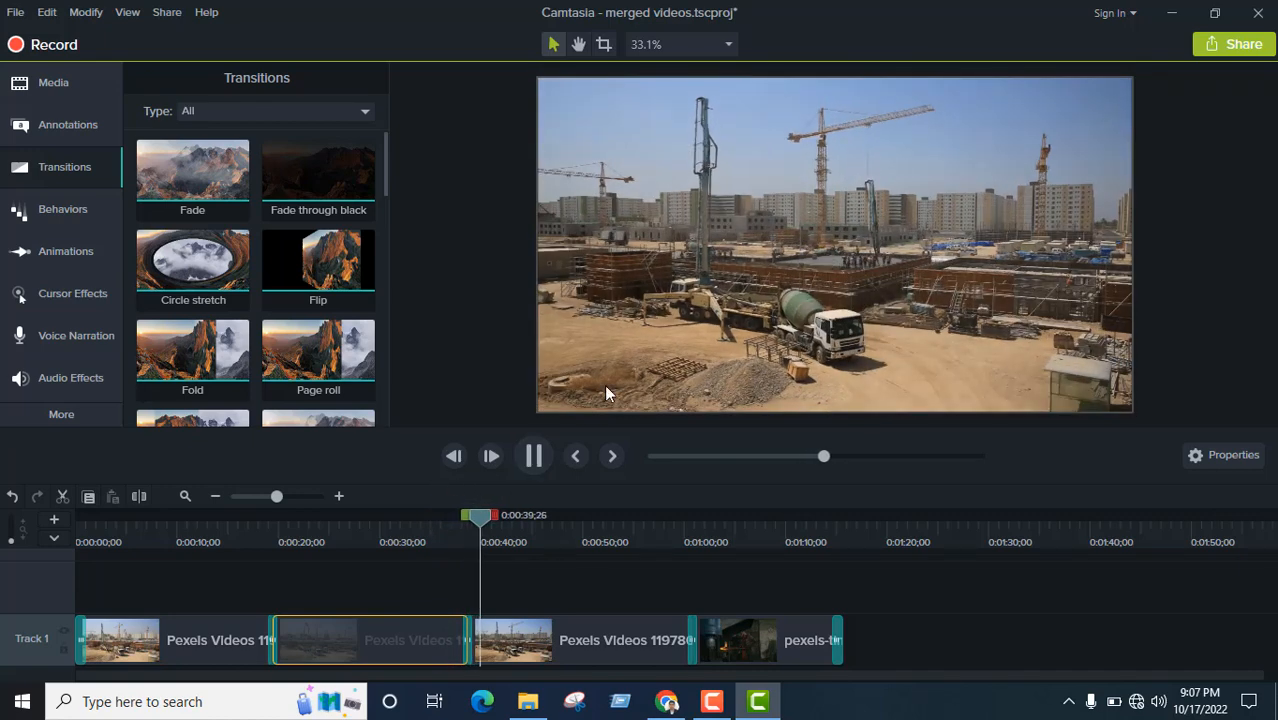
pyautogui.click(534, 460)
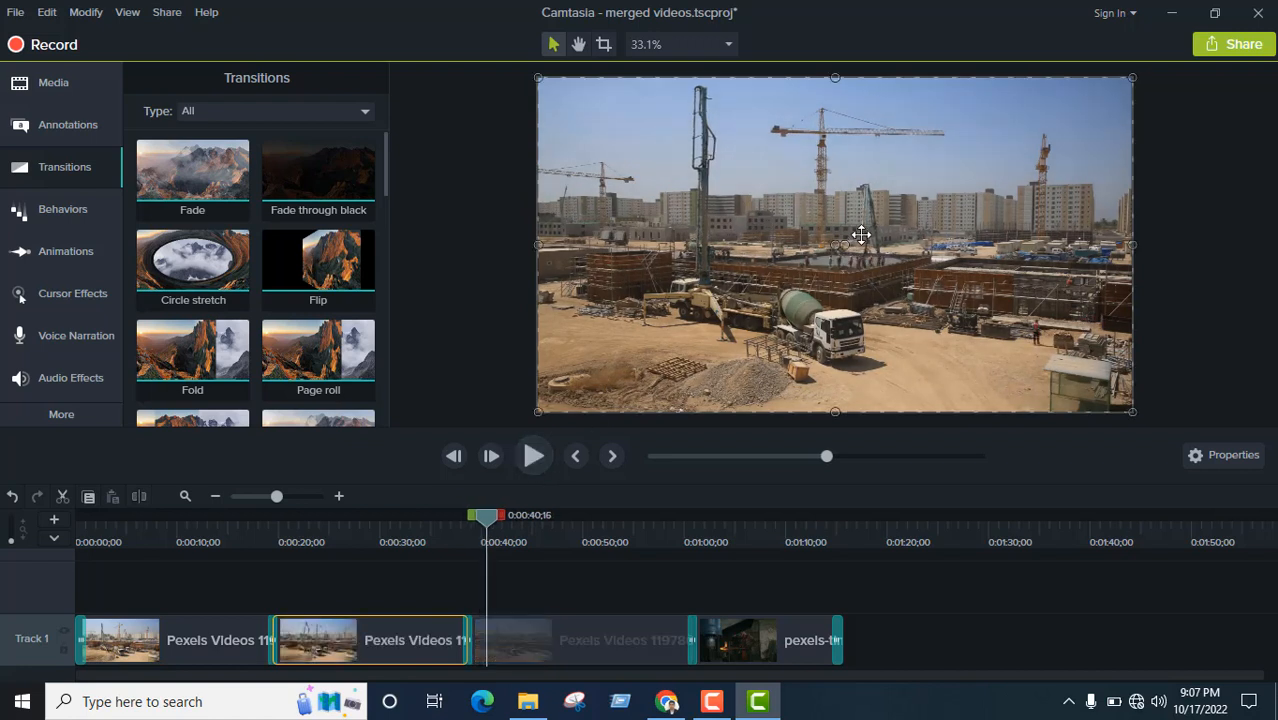
# - Remove the third clip's transitions and apply the Ripple transition at its join with the second clip
pyautogui.scroll(-2, 287, 333)
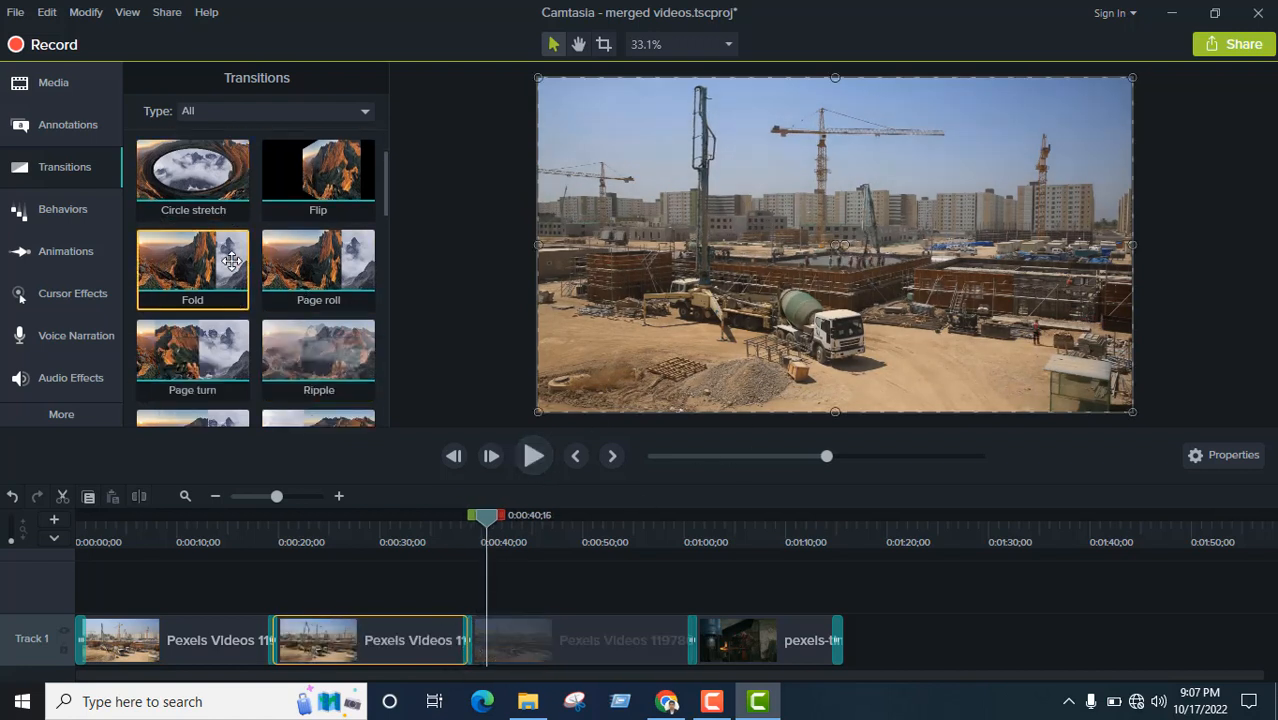
pyautogui.moveTo(325, 320); pyautogui.dragTo(468, 644)
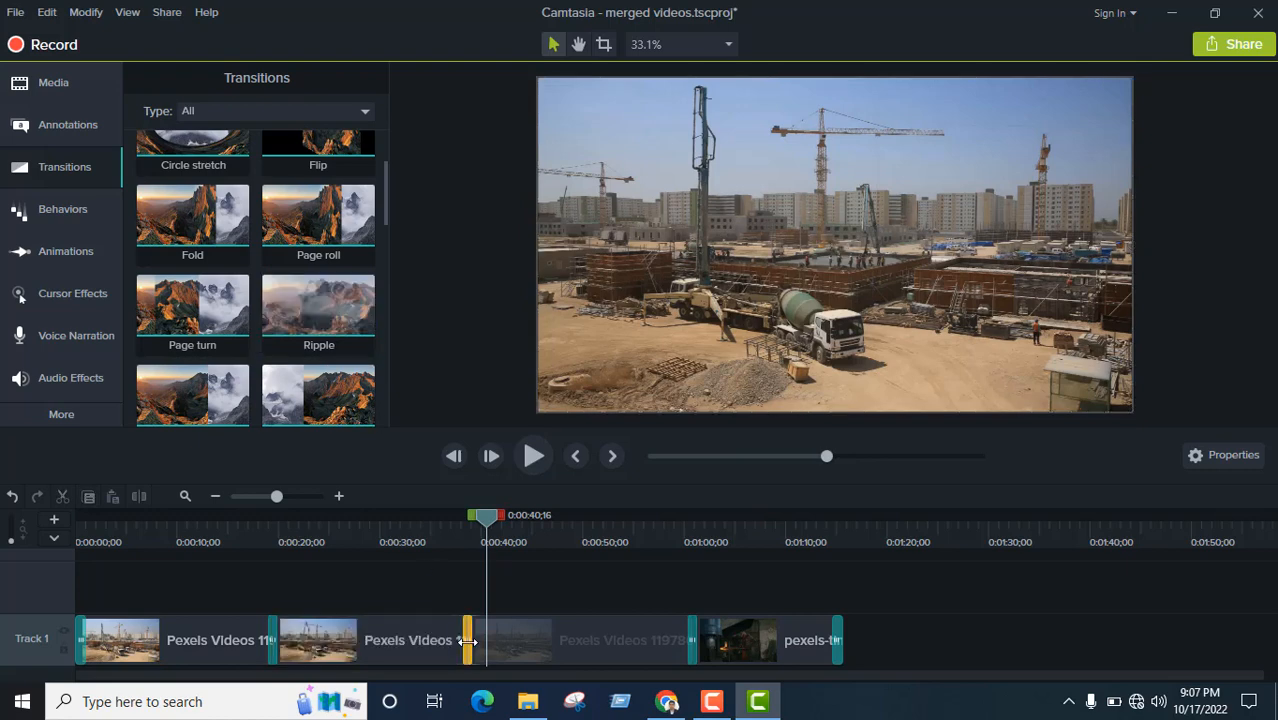
pyautogui.rightClick(470, 648)
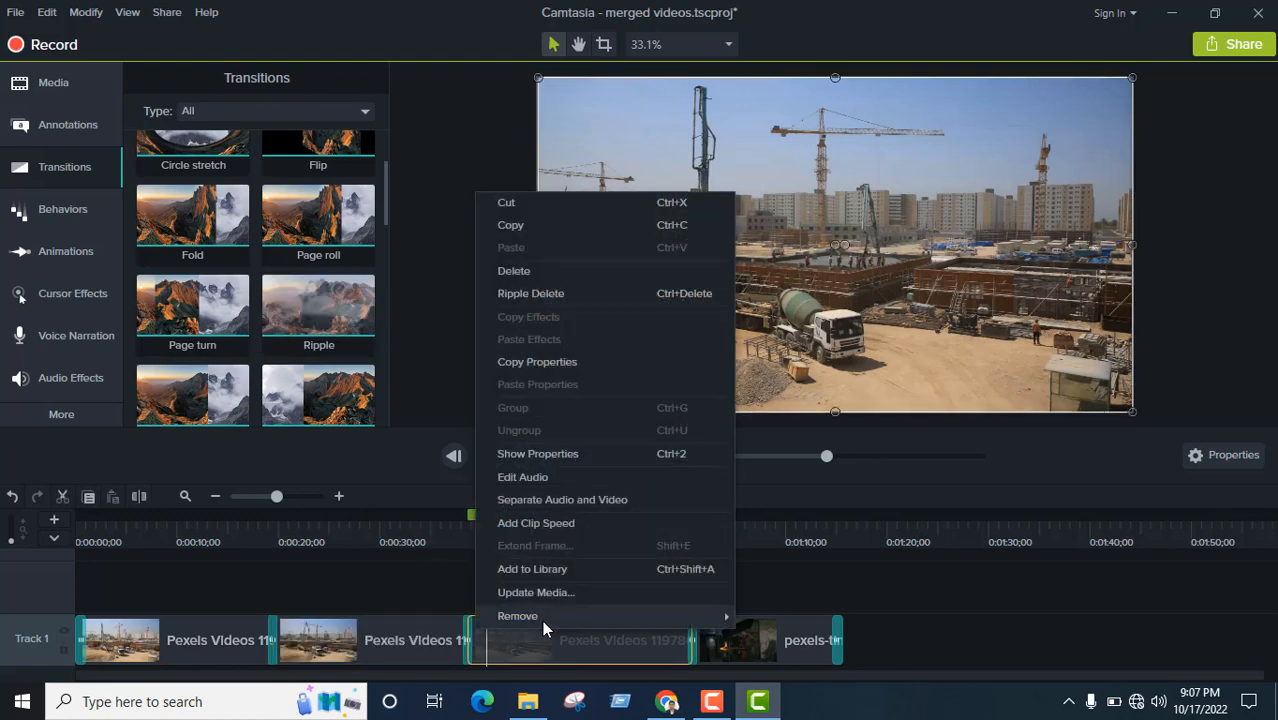
pyautogui.click(752, 618)
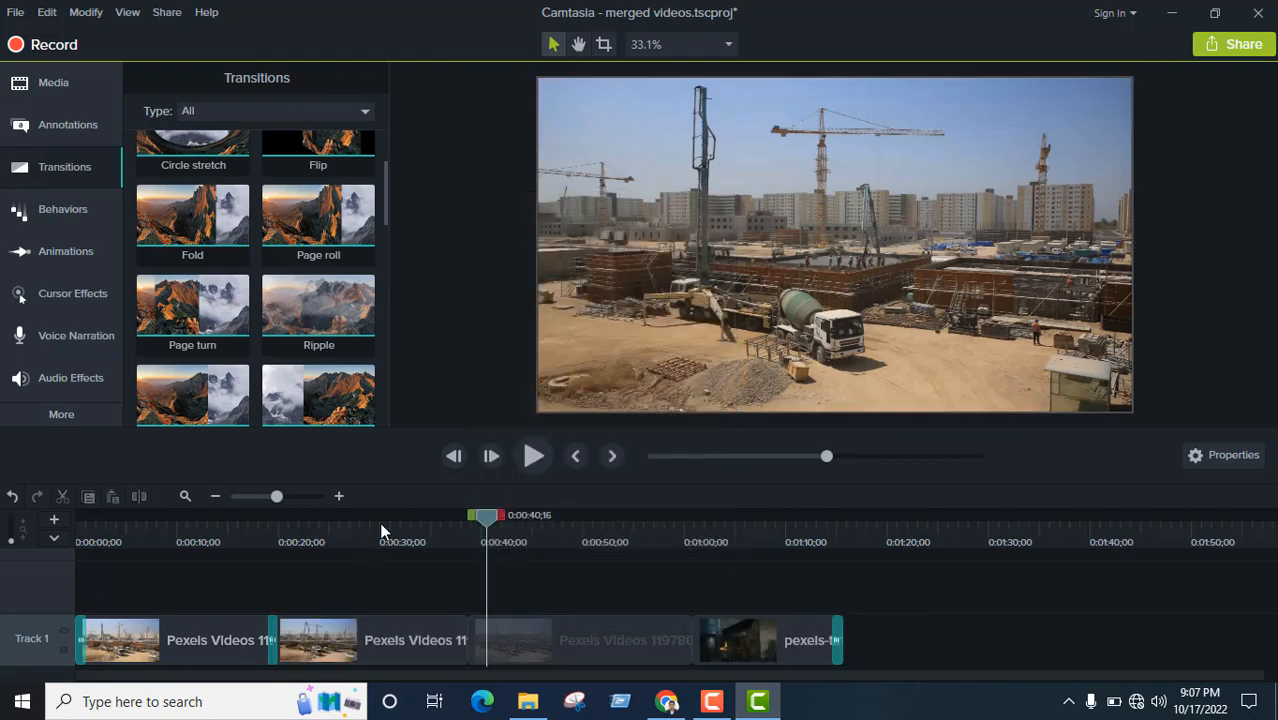
pyautogui.moveTo(310, 295); pyautogui.dragTo(476, 636)
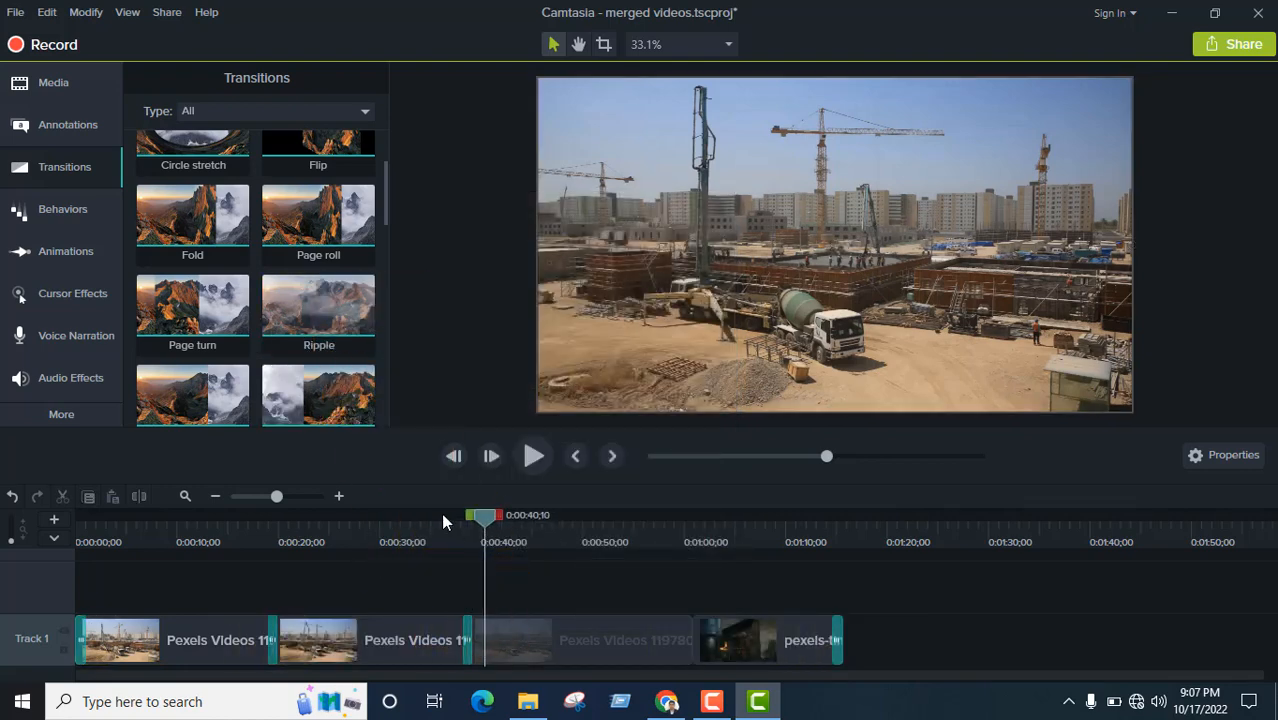
# - Play the join between the second and third clips to check the Ripple transition
pyautogui.click(443, 518)
pyautogui.click(533, 456)
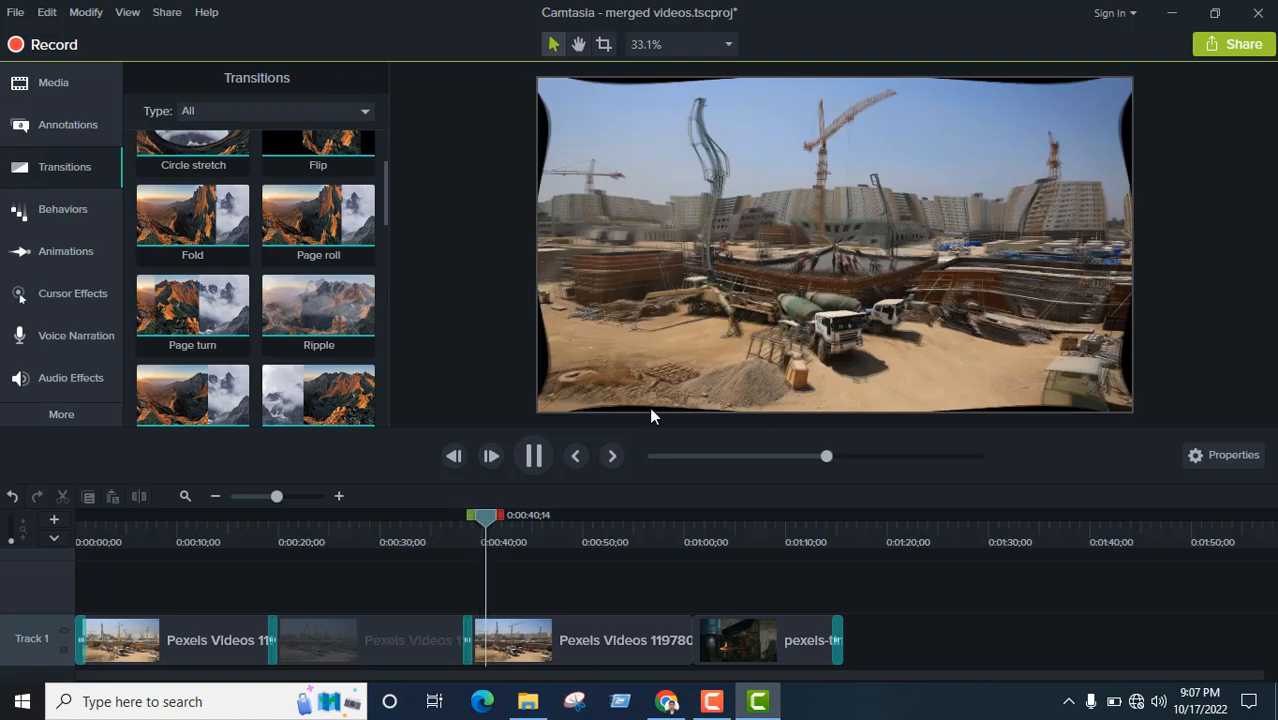
pyautogui.moveTo(490, 515); pyautogui.dragTo(388, 514)
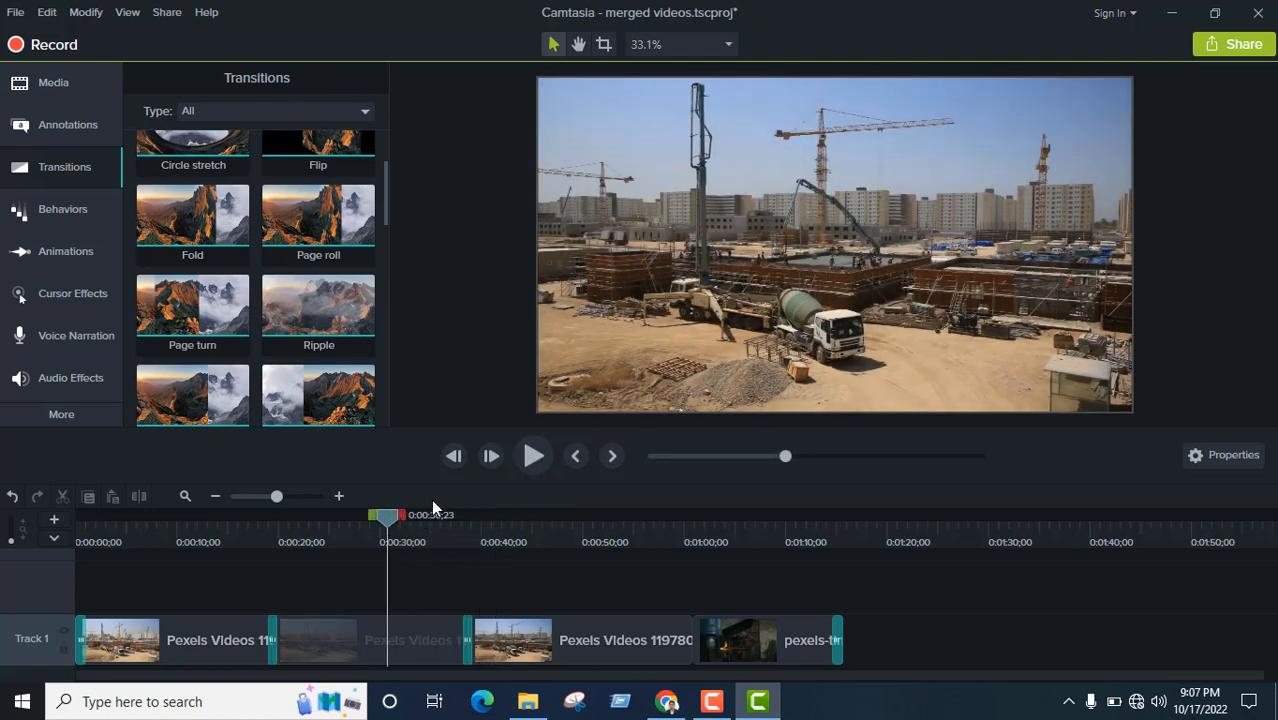
pyautogui.click(533, 456)
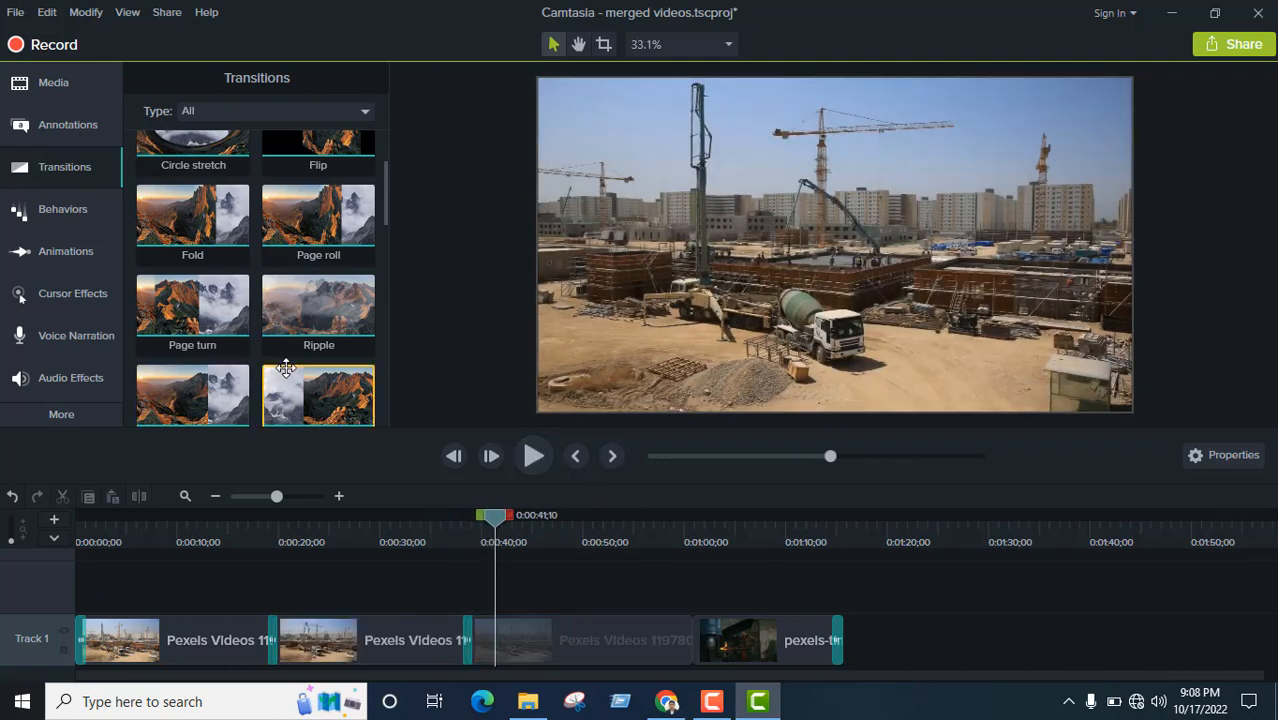
# - Try the Slide right transition at the join between the third and fourth clips and play it from just before the join
pyautogui.moveTo(305, 314); pyautogui.dragTo(686, 636)
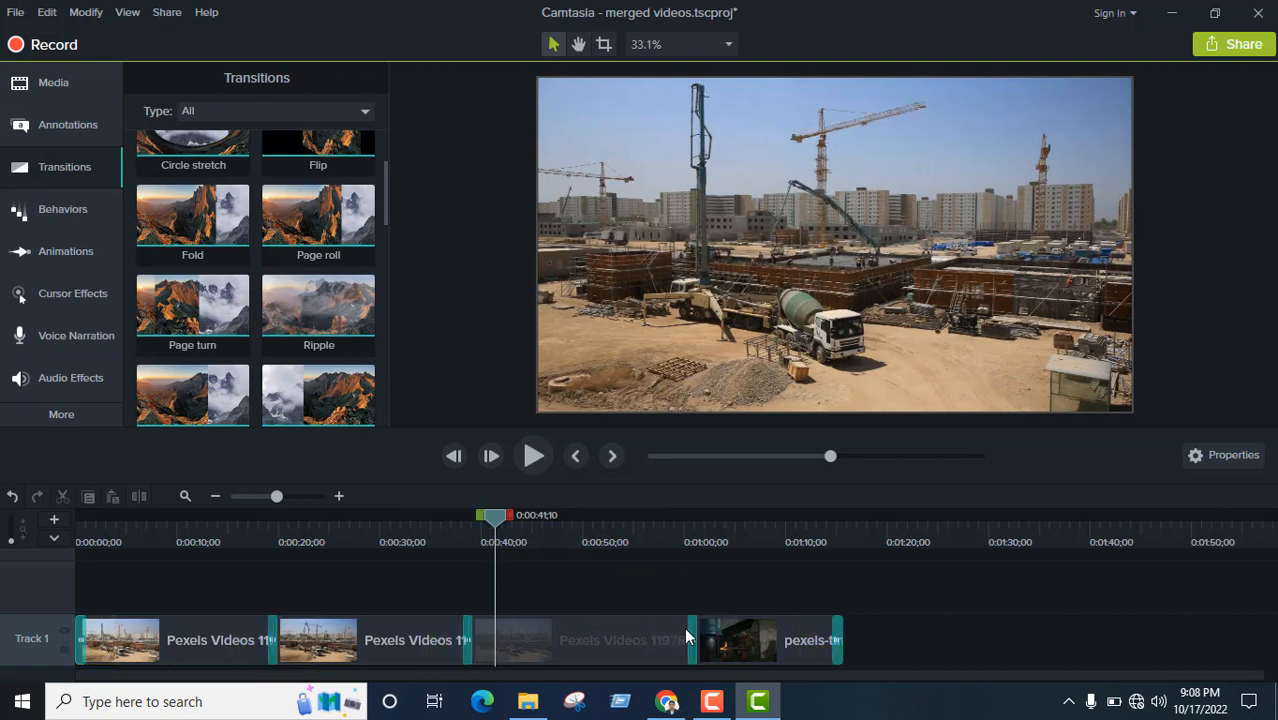
pyautogui.click(654, 550)
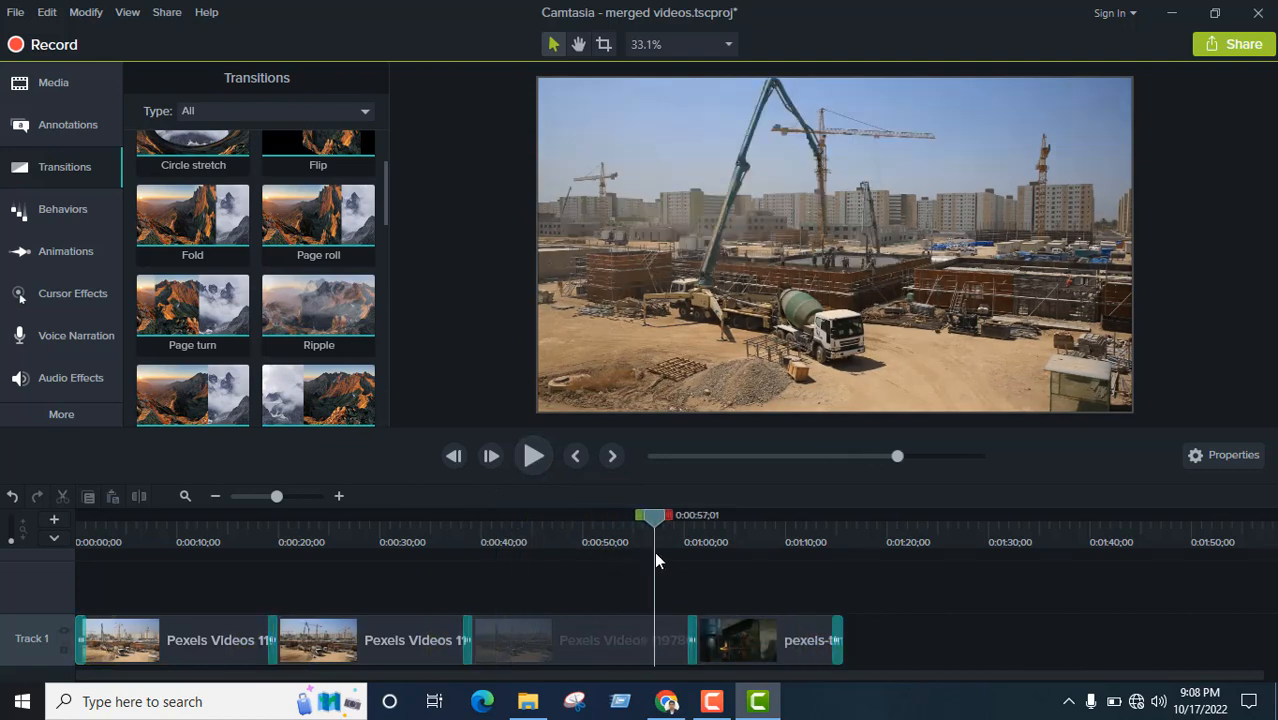
pyautogui.click(534, 460)
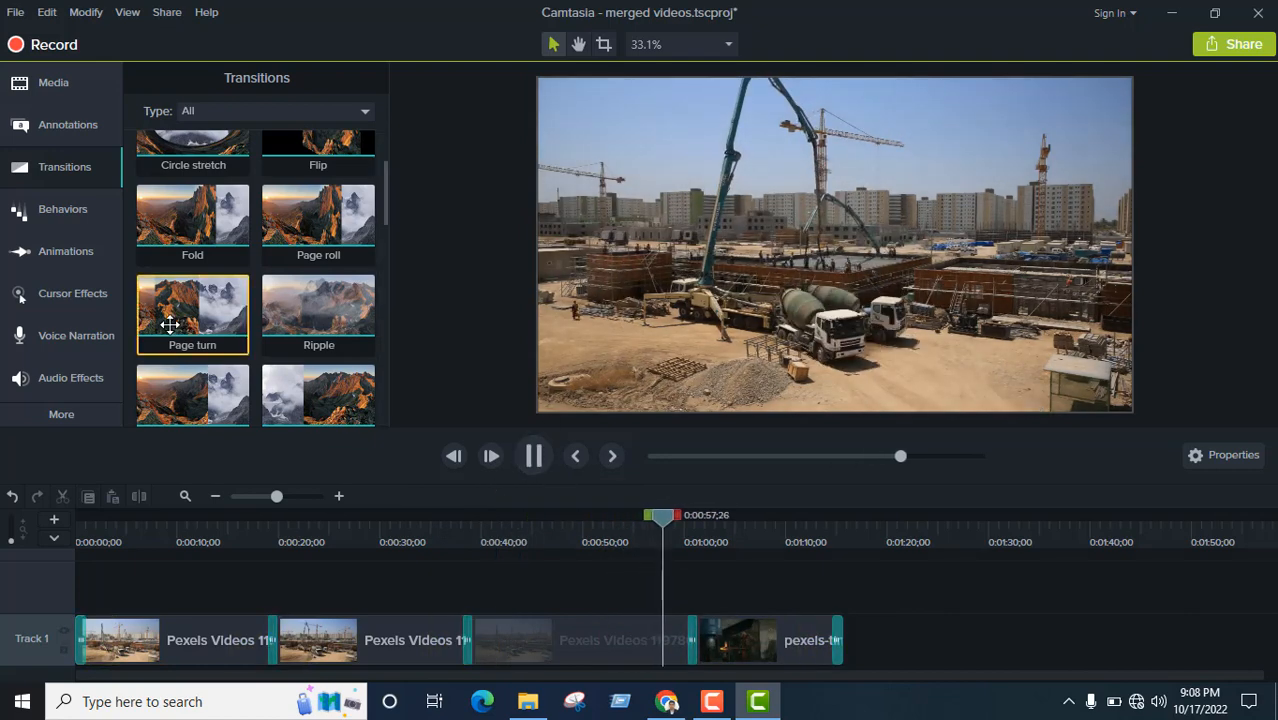
# - Try the Dissolve transition at the join between the third and fourth clips and preview it
pyautogui.scroll(-1, 185, 335)
pyautogui.scroll(-1, 230, 312)
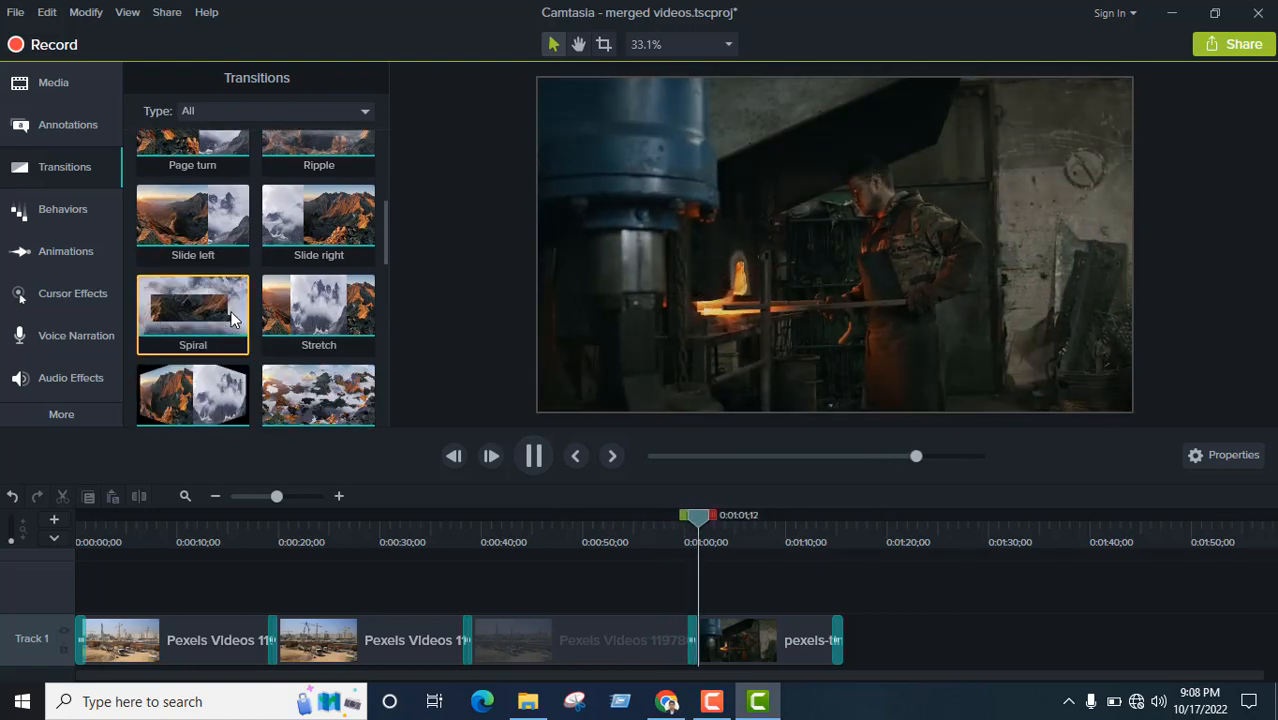
pyautogui.scroll(-1, 275, 300)
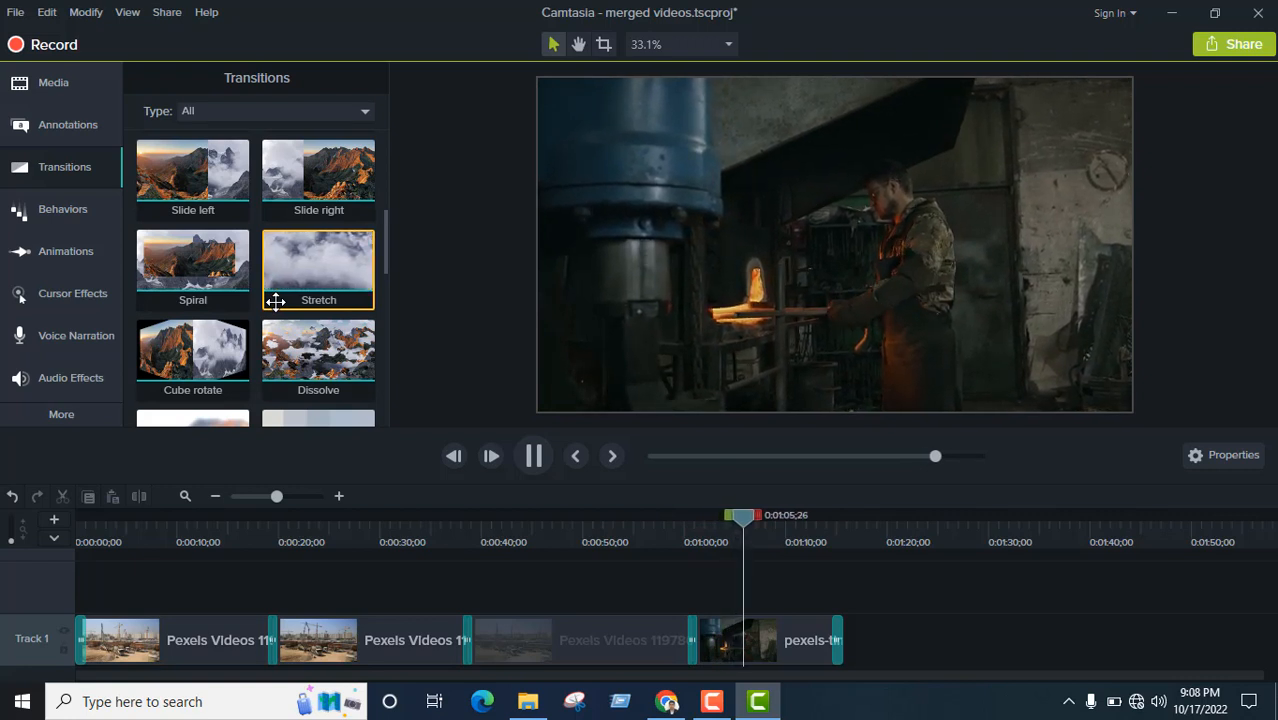
pyautogui.moveTo(318, 355); pyautogui.dragTo(690, 640)
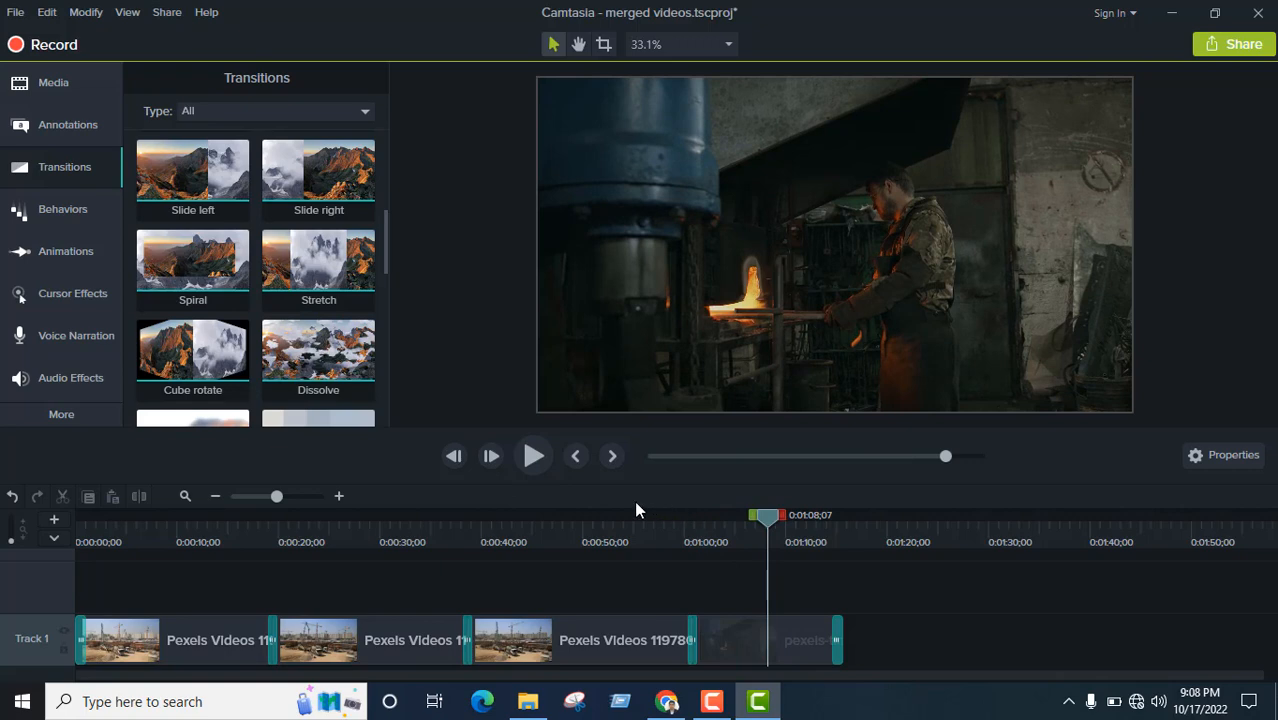
pyautogui.moveTo(670, 530); pyautogui.dragTo(591, 518)
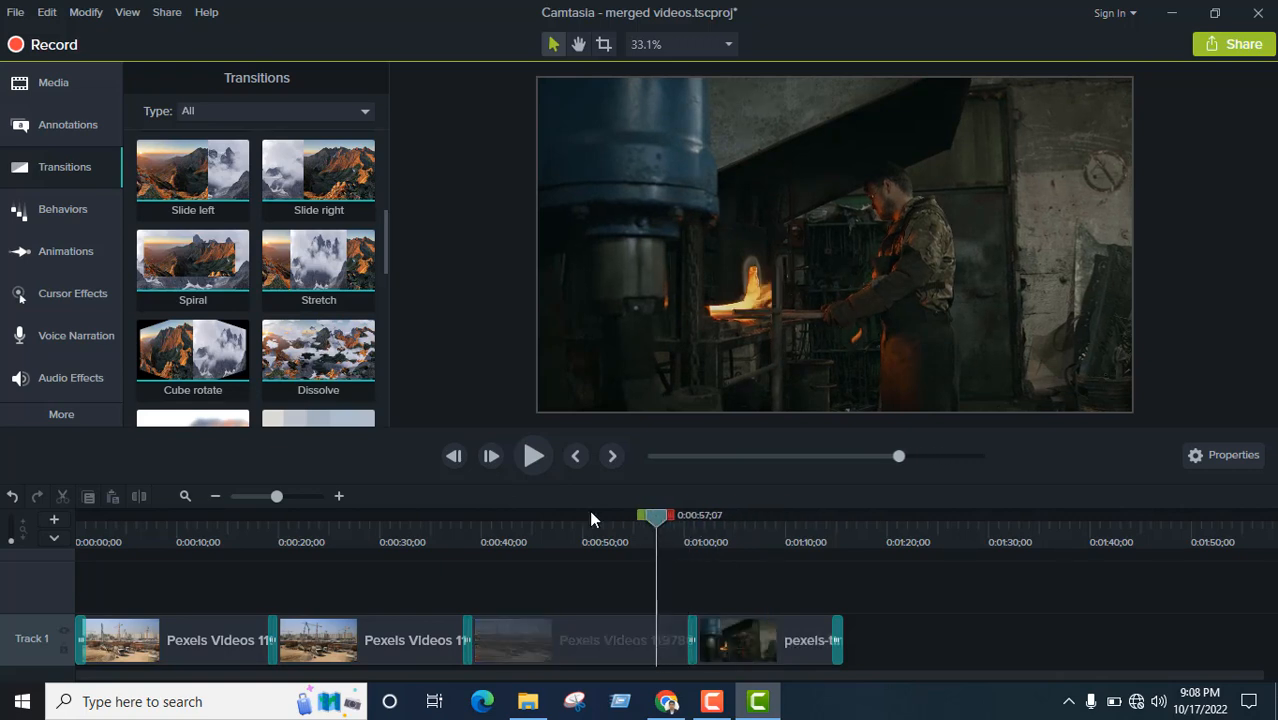
pyautogui.click(547, 456)
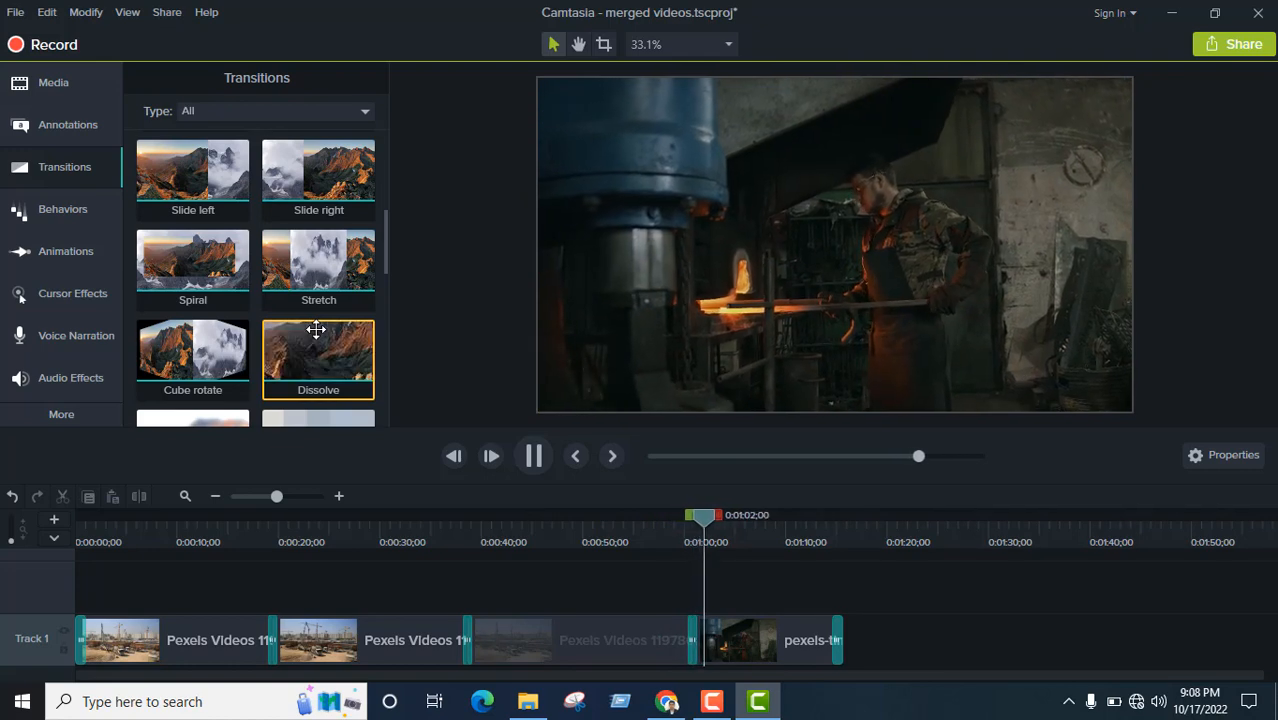
# - Try the Pixelate transition at the join between the third and fourth clips and play that part of the timeline
pyautogui.scroll(-2, 320, 340)
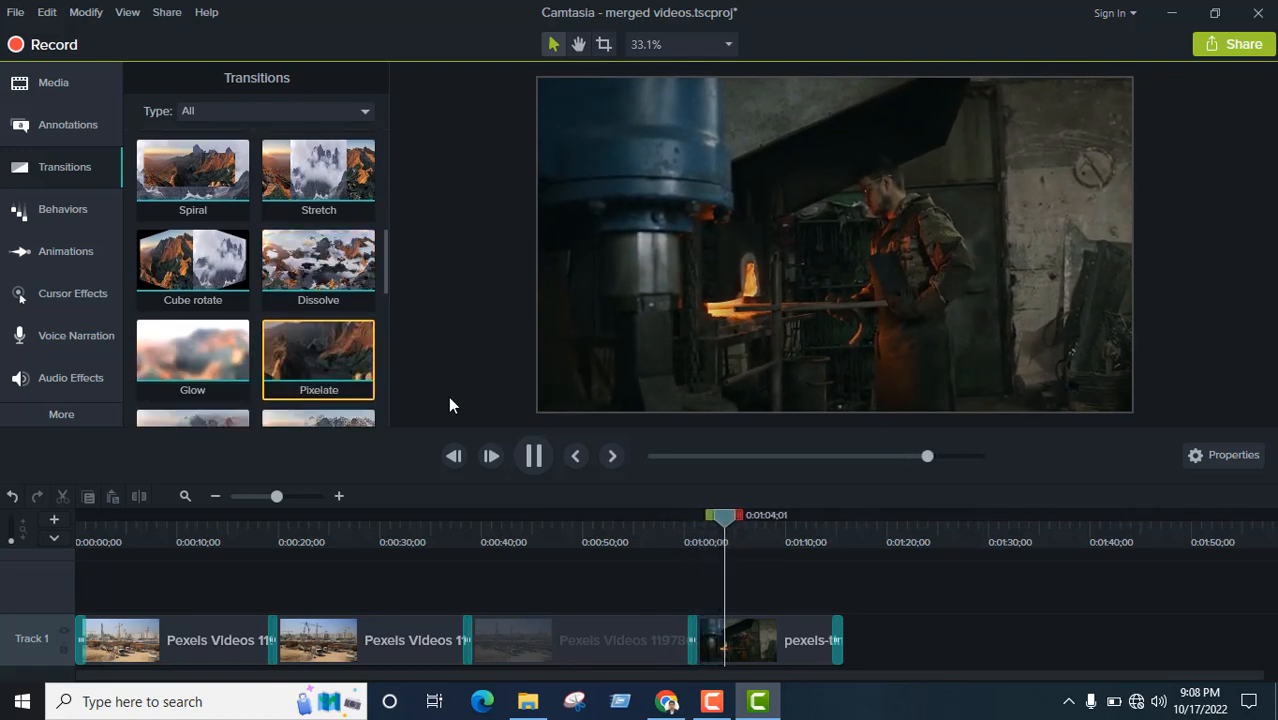
pyautogui.click(533, 455)
pyautogui.moveTo(350, 385); pyautogui.dragTo(693, 641)
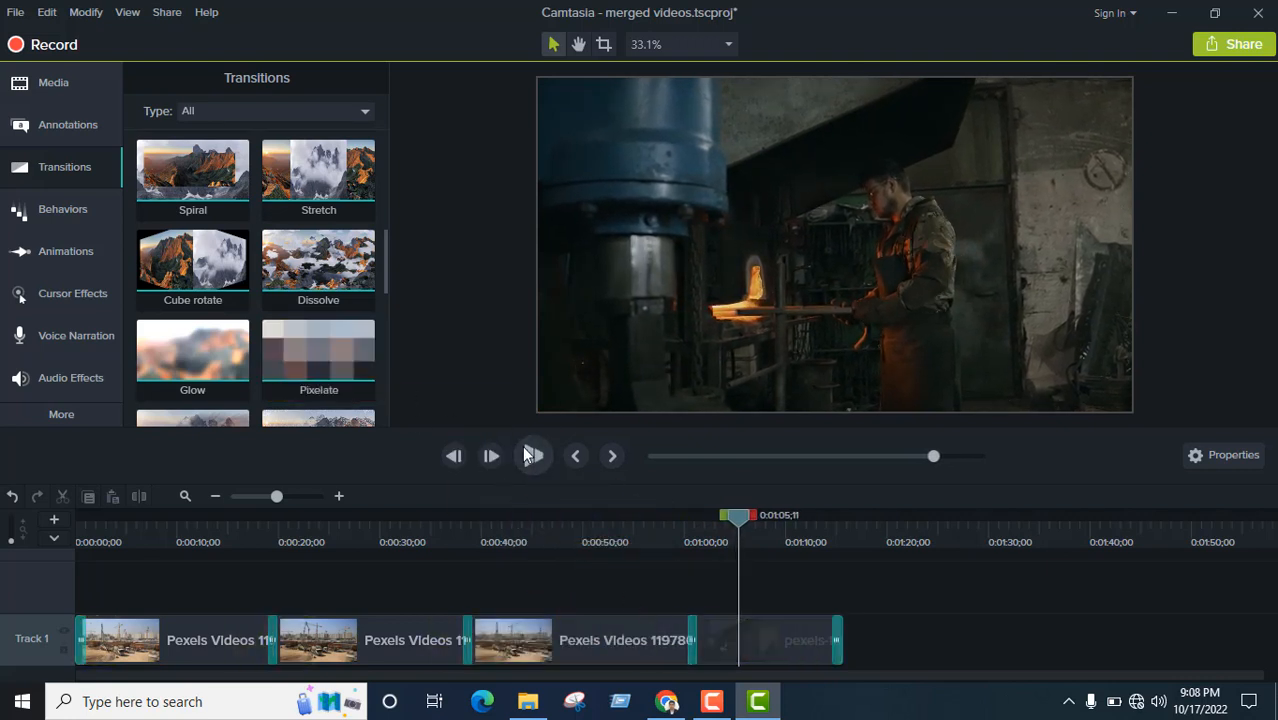
pyautogui.click(527, 455)
pyautogui.moveTo(743, 516); pyautogui.dragTo(652, 516)
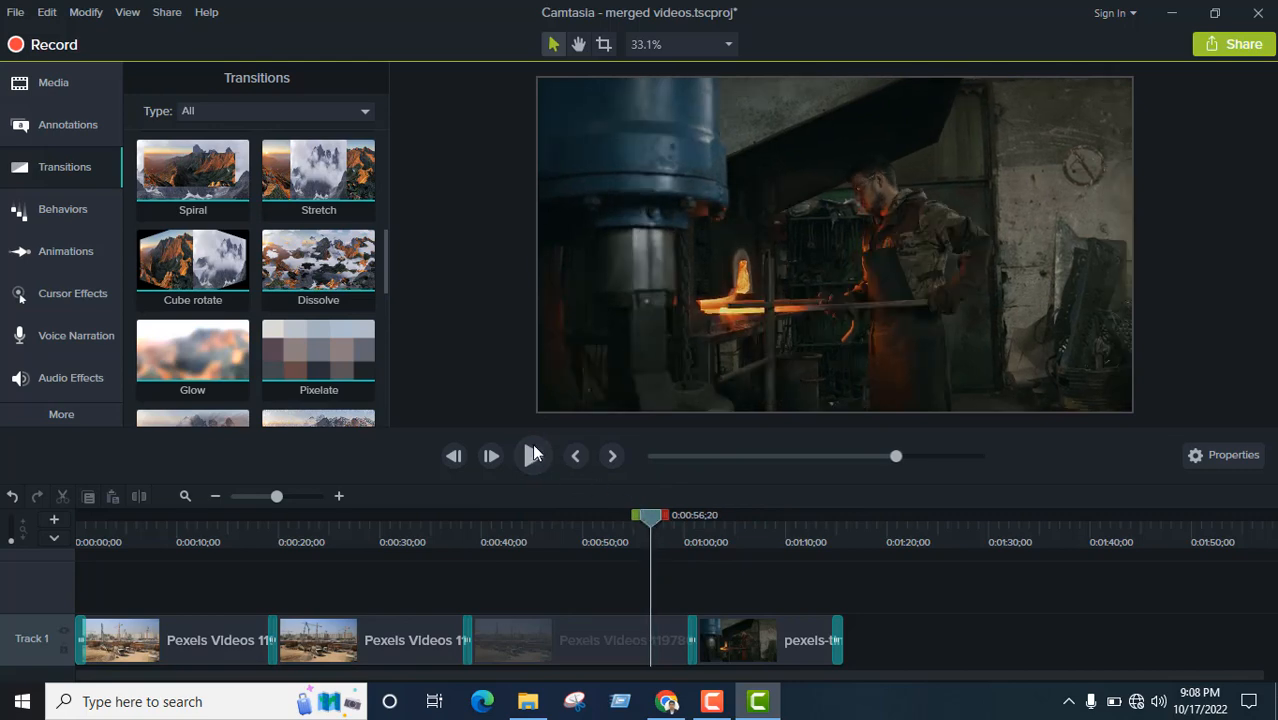
pyautogui.click(533, 455)
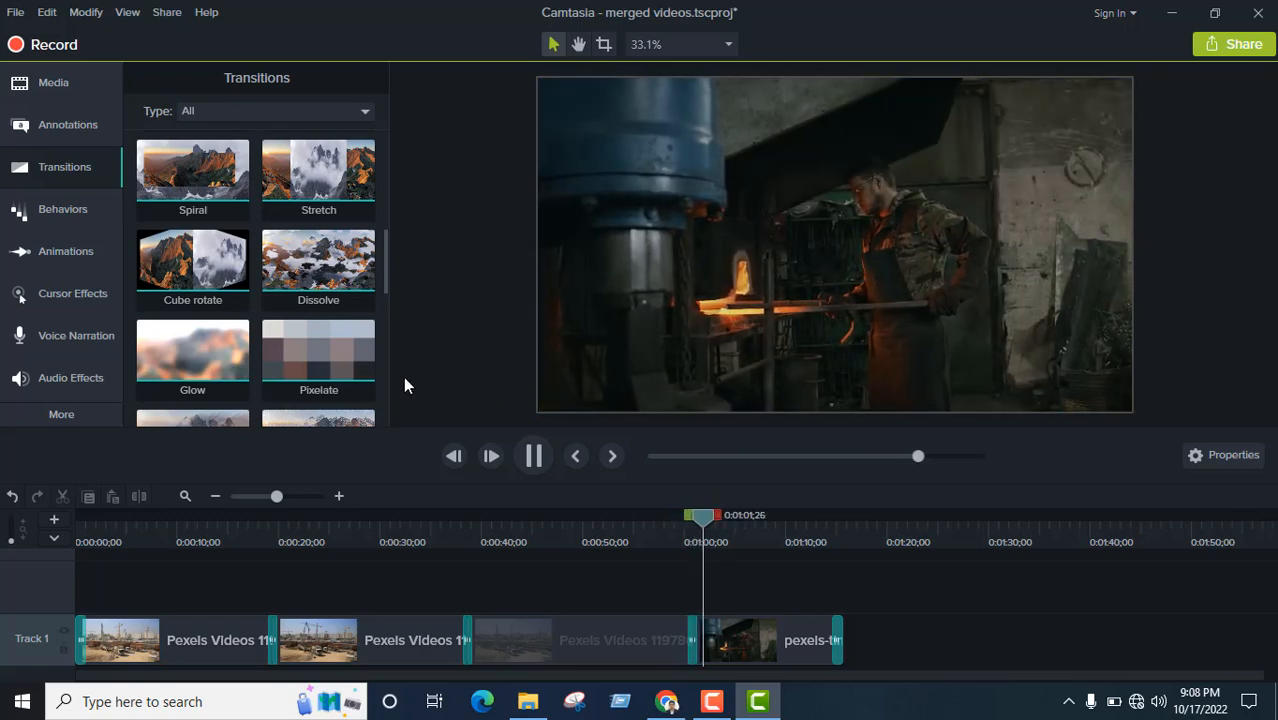
# - Try the Glow transition at the join between the third and fourth clips and preview it
pyautogui.scroll(-1, 300, 320)
pyautogui.moveTo(215, 325); pyautogui.dragTo(694, 633)
pyautogui.click(657, 515)
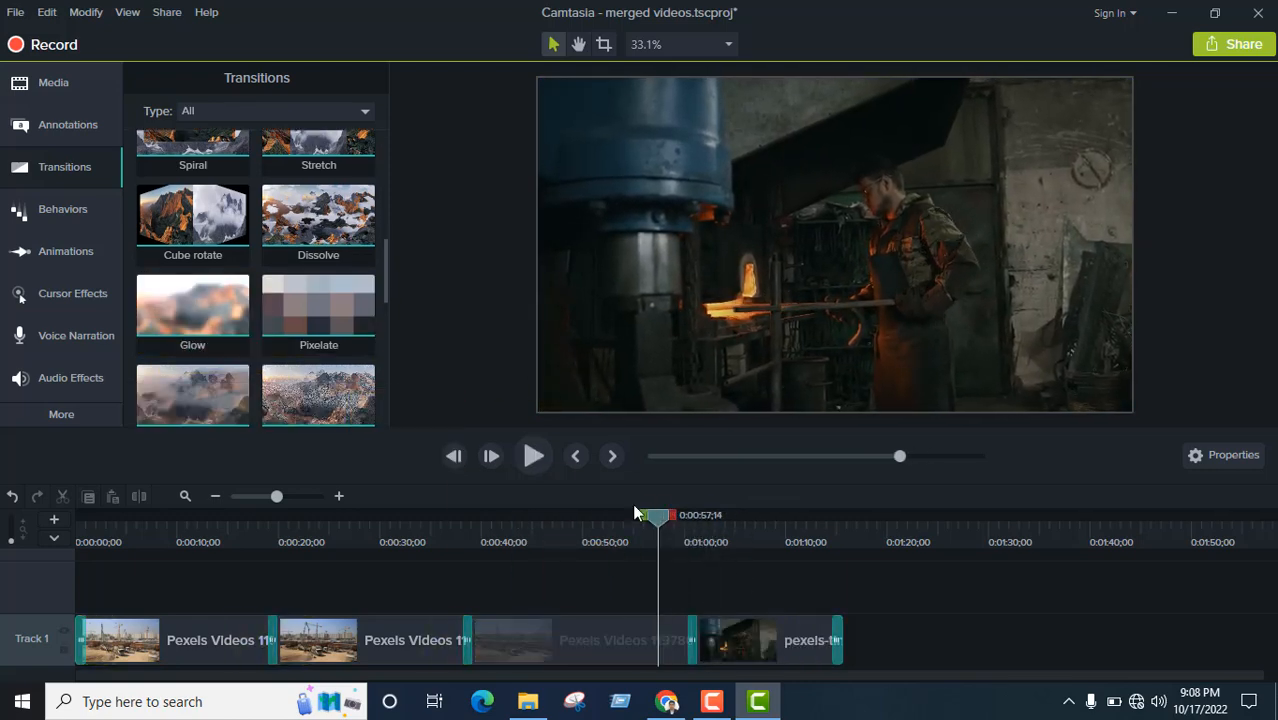
pyautogui.click(533, 456)
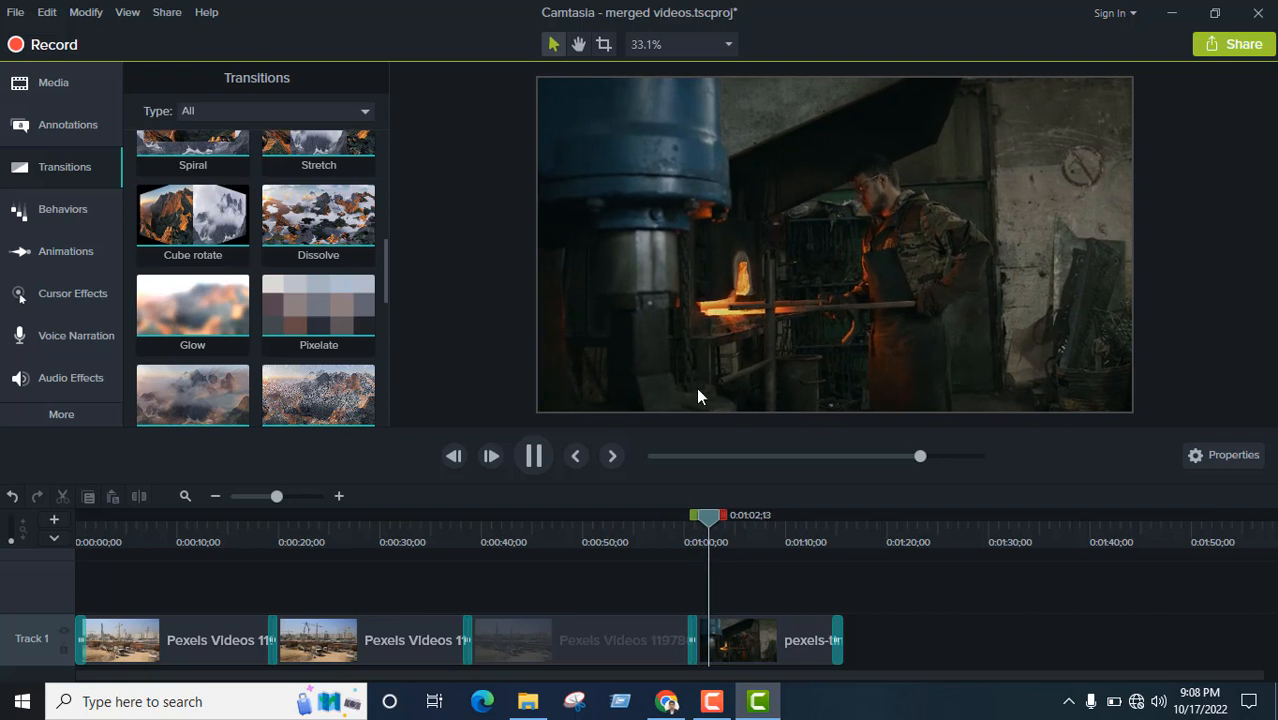
# - Try the Checkerboard transition at the join between the third and fourth clips and preview it
pyautogui.scroll(-2, 268, 368)
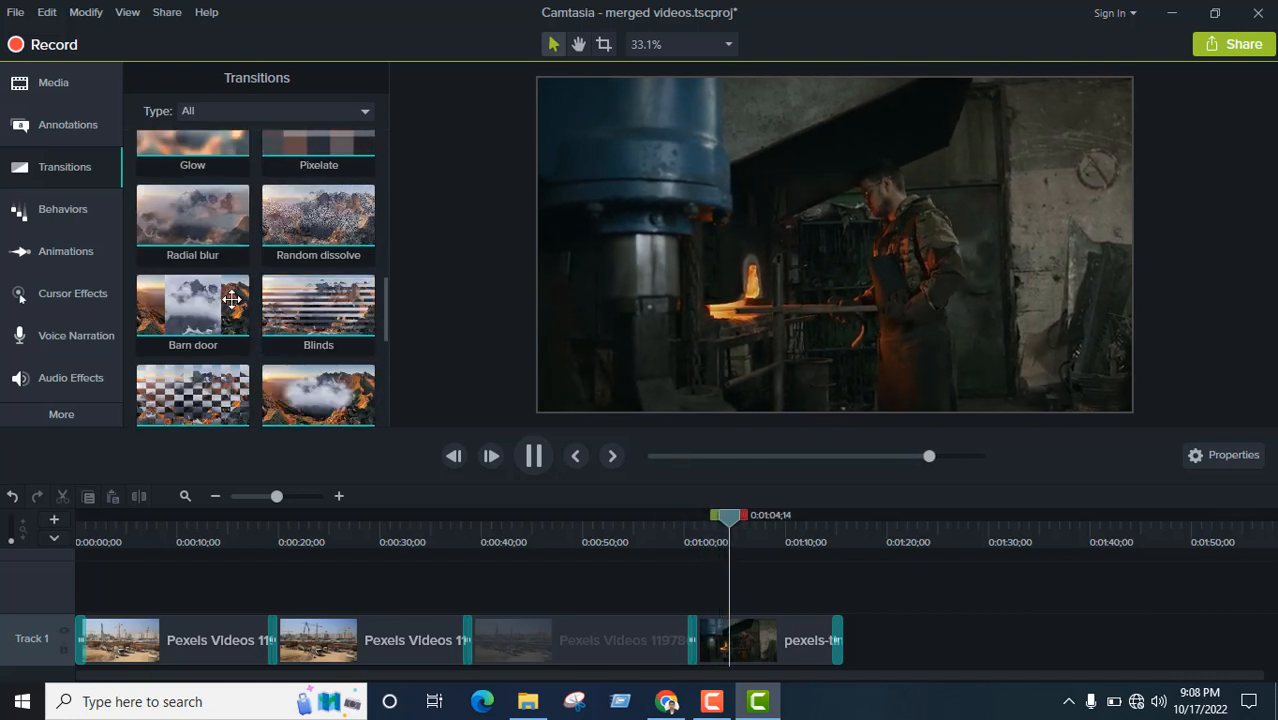
pyautogui.moveTo(290, 390); pyautogui.dragTo(838, 652)
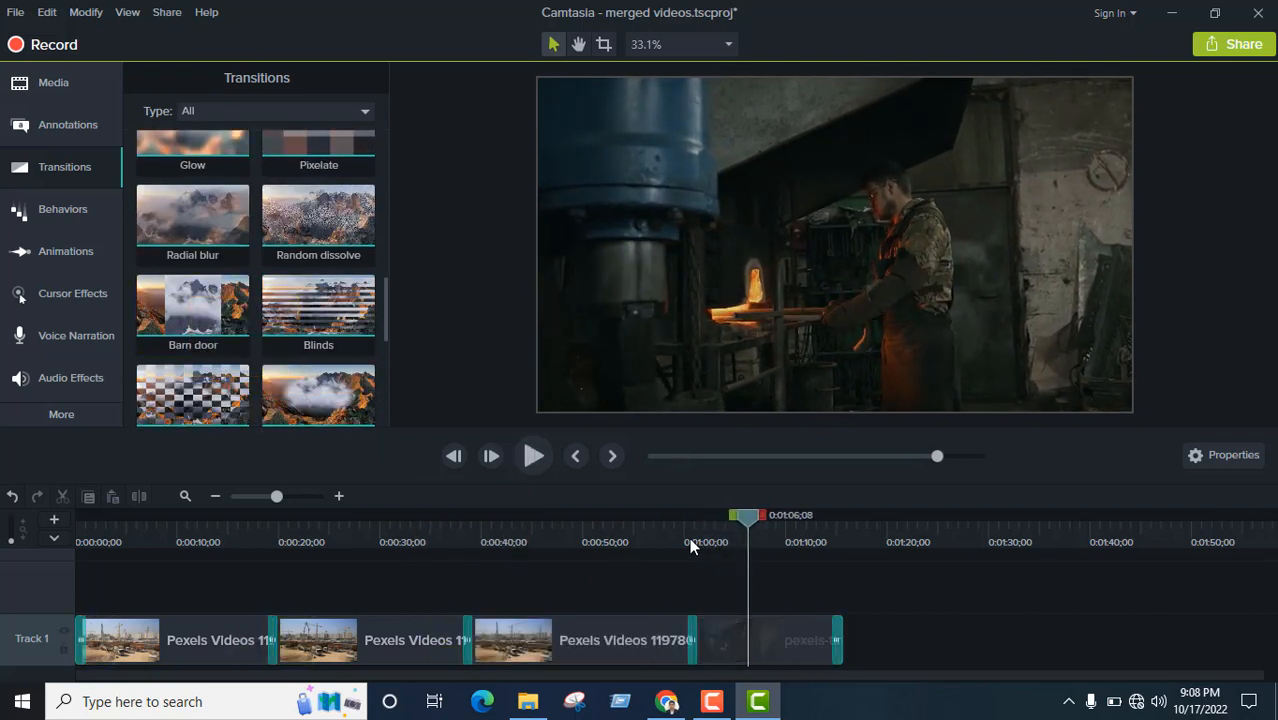
pyautogui.moveTo(421, 465); pyautogui.dragTo(528, 640)
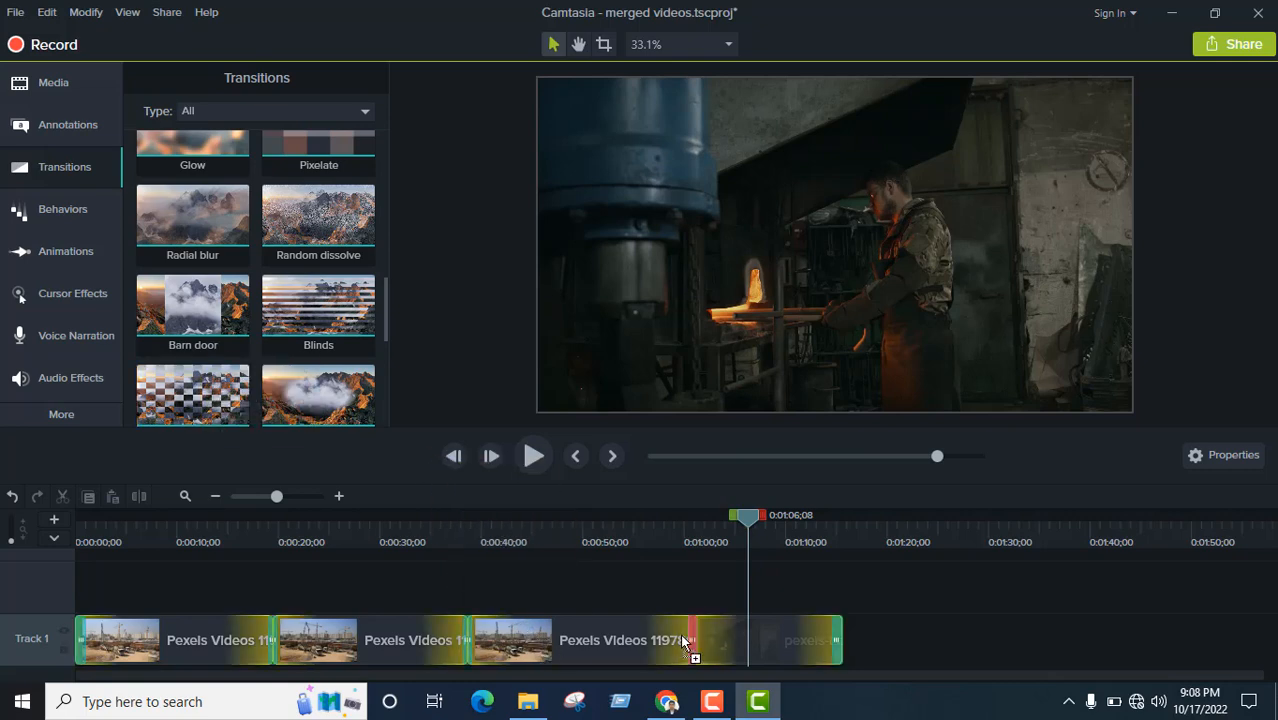
pyautogui.moveTo(683, 641); pyautogui.dragTo(685, 640)
pyautogui.moveTo(747, 513); pyautogui.dragTo(627, 515)
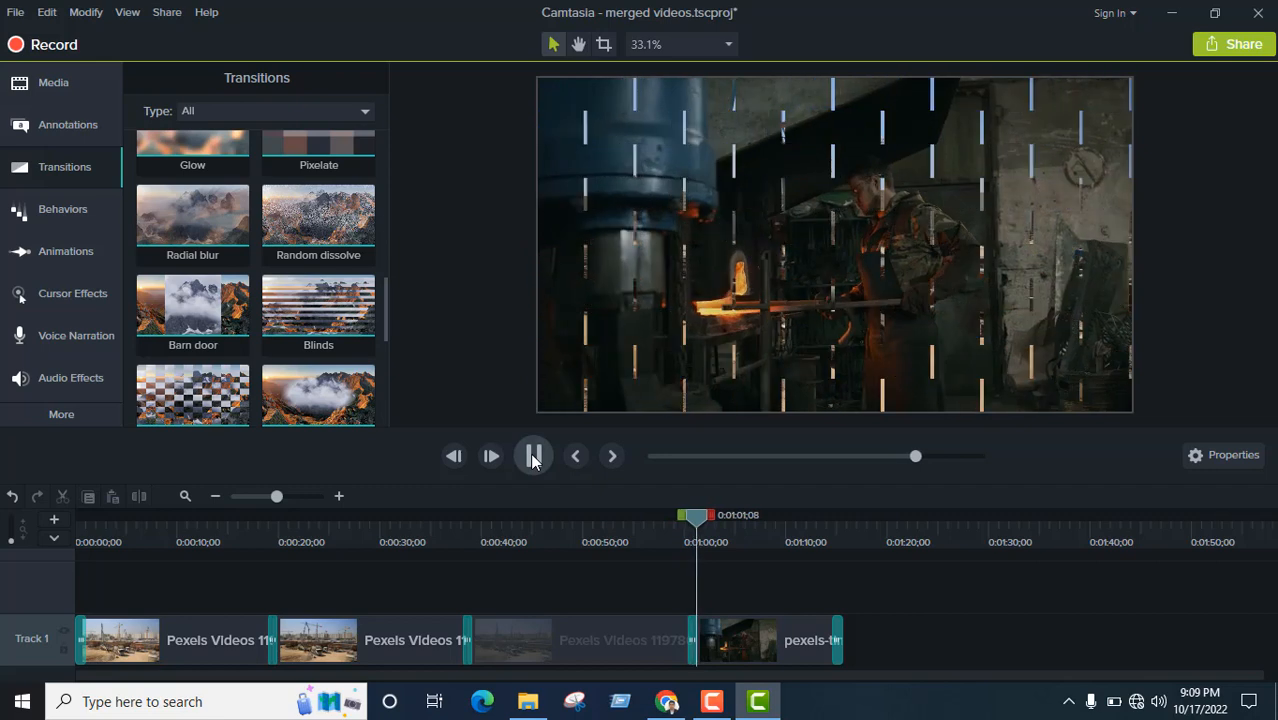
# - Apply the Wheel transition at the join between the third and fourth clips and play from before the join
pyautogui.scroll(-5, 262, 310)
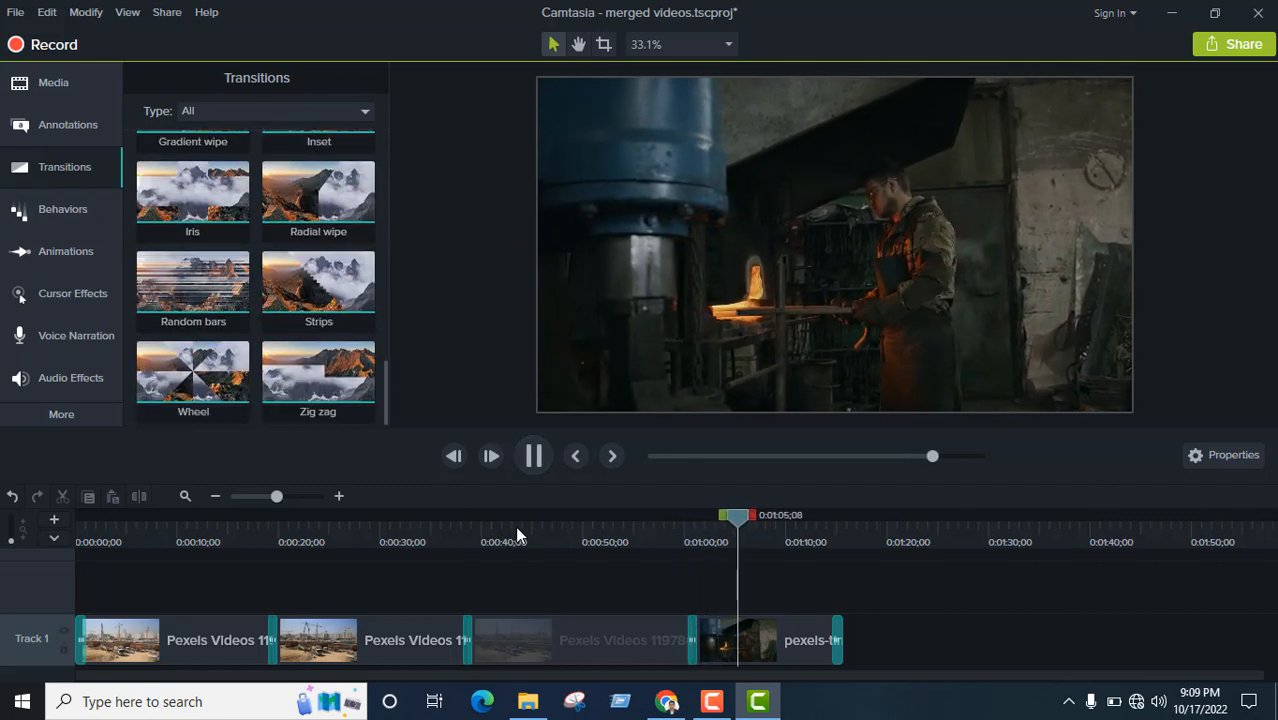
pyautogui.moveTo(190, 375); pyautogui.dragTo(701, 638)
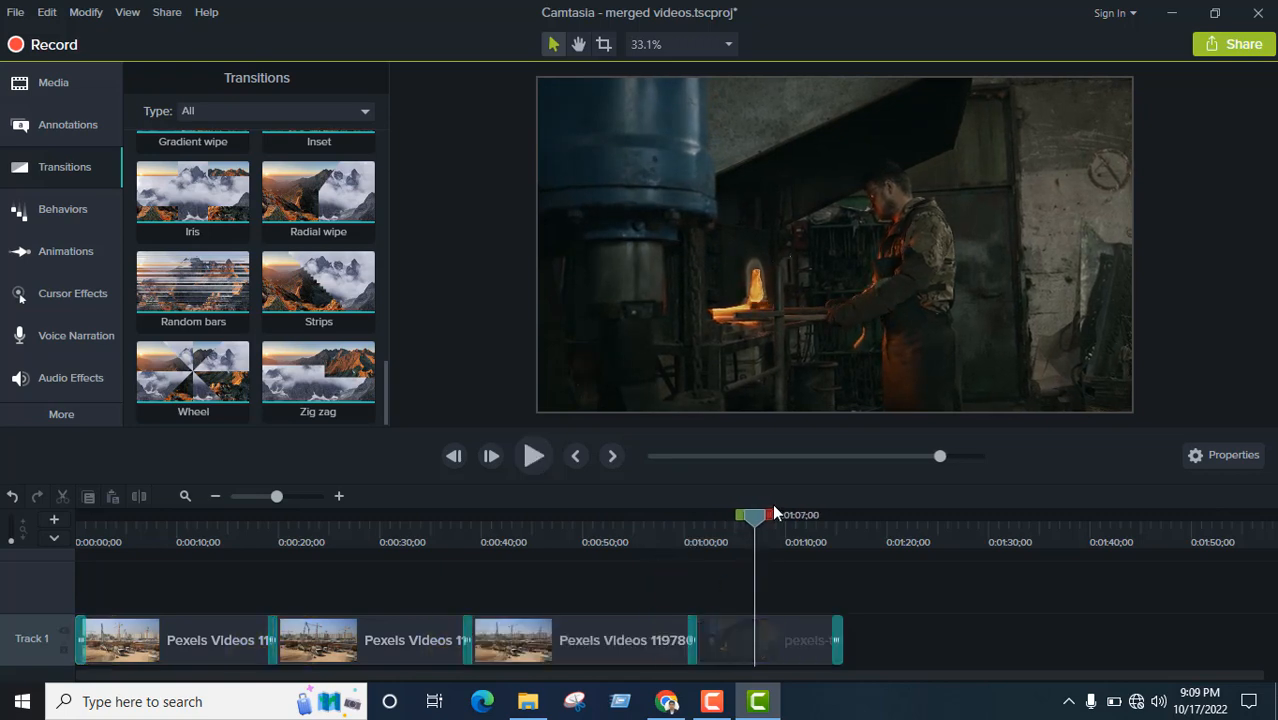
pyautogui.moveTo(744, 525); pyautogui.dragTo(677, 514)
pyautogui.click(520, 460)
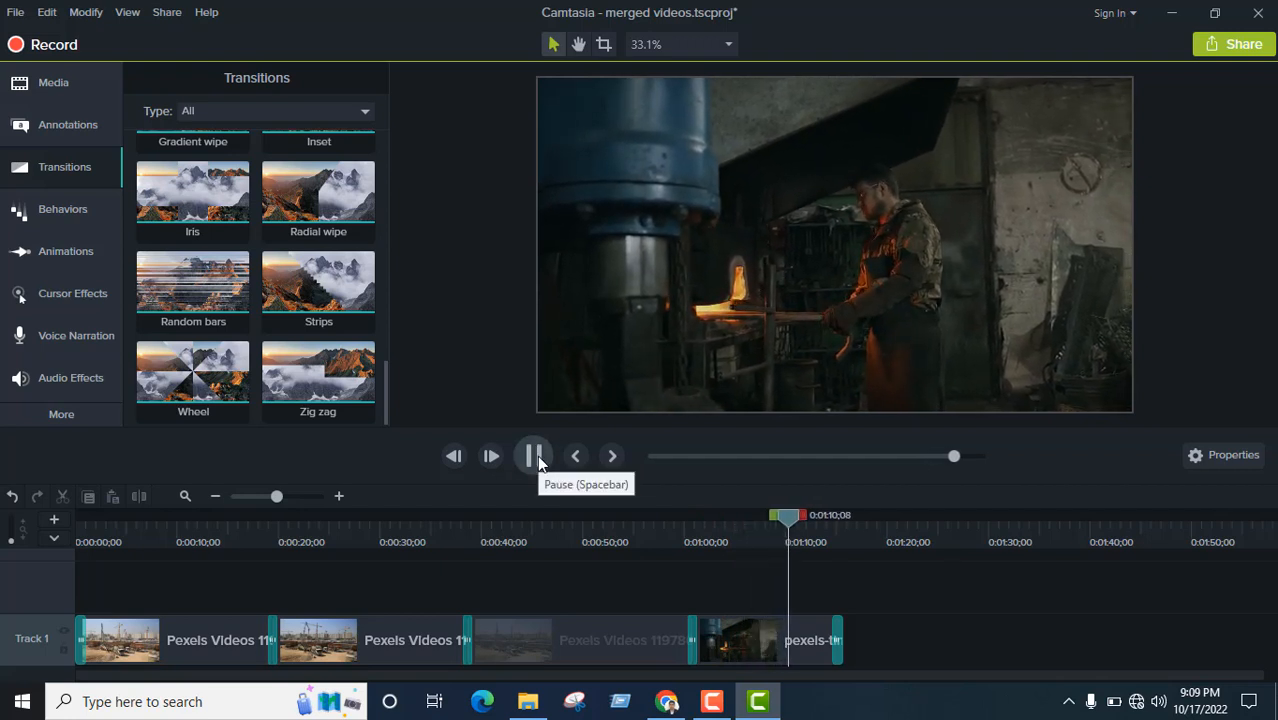
# - Browse the full transition library from Fade to Zig zag to examine the available effects
pyautogui.scroll(10, 332, 333)
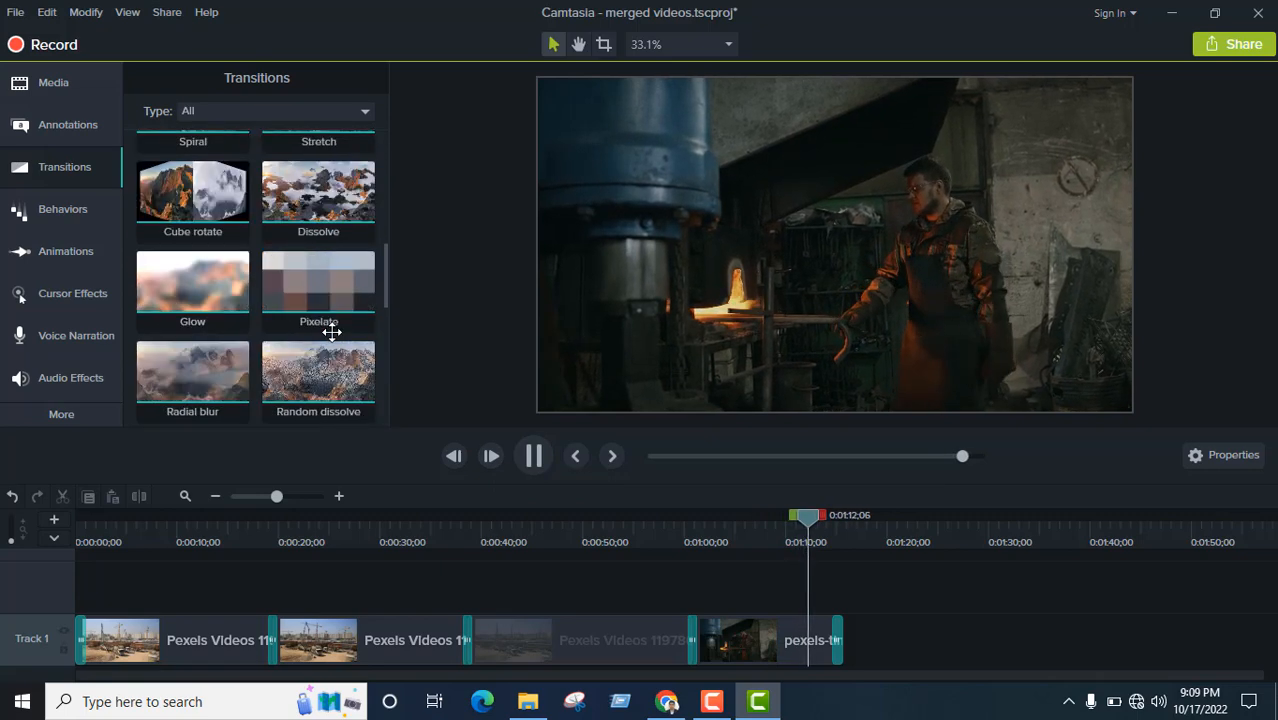
pyautogui.scroll(3, 332, 333)
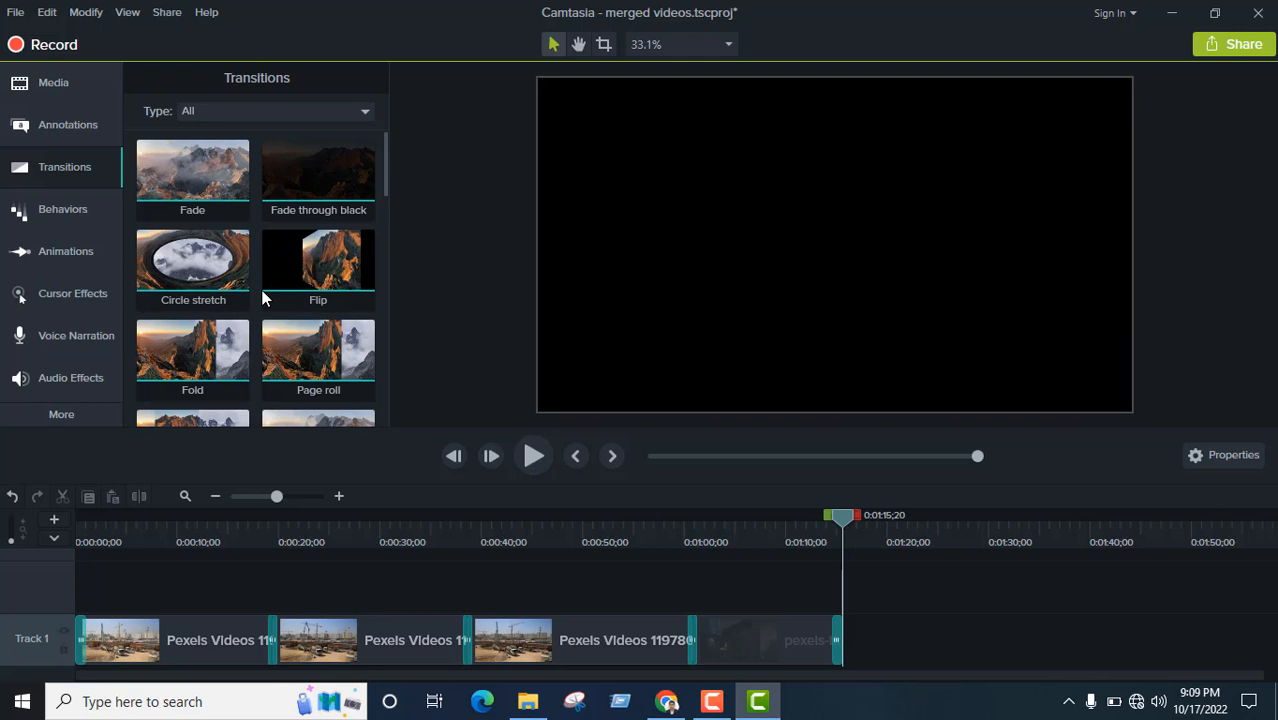
pyautogui.scroll(-10, 300, 290)
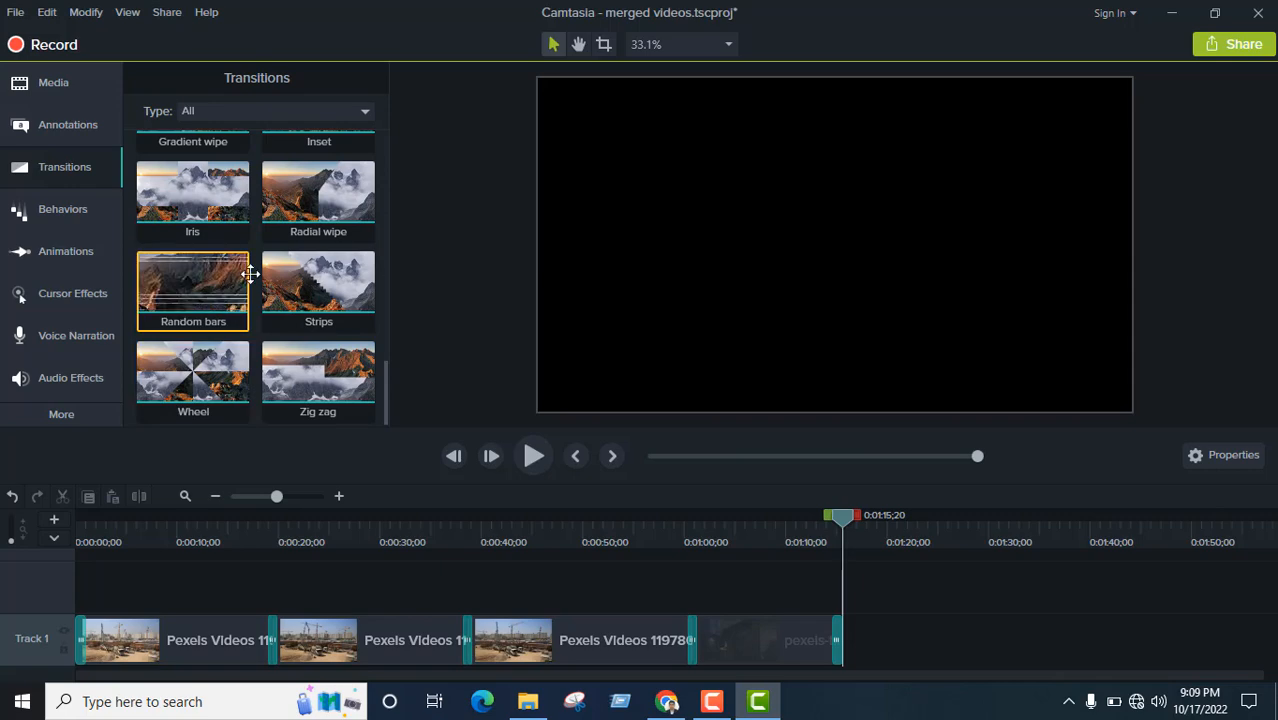
pyautogui.scroll(10, 250, 273)
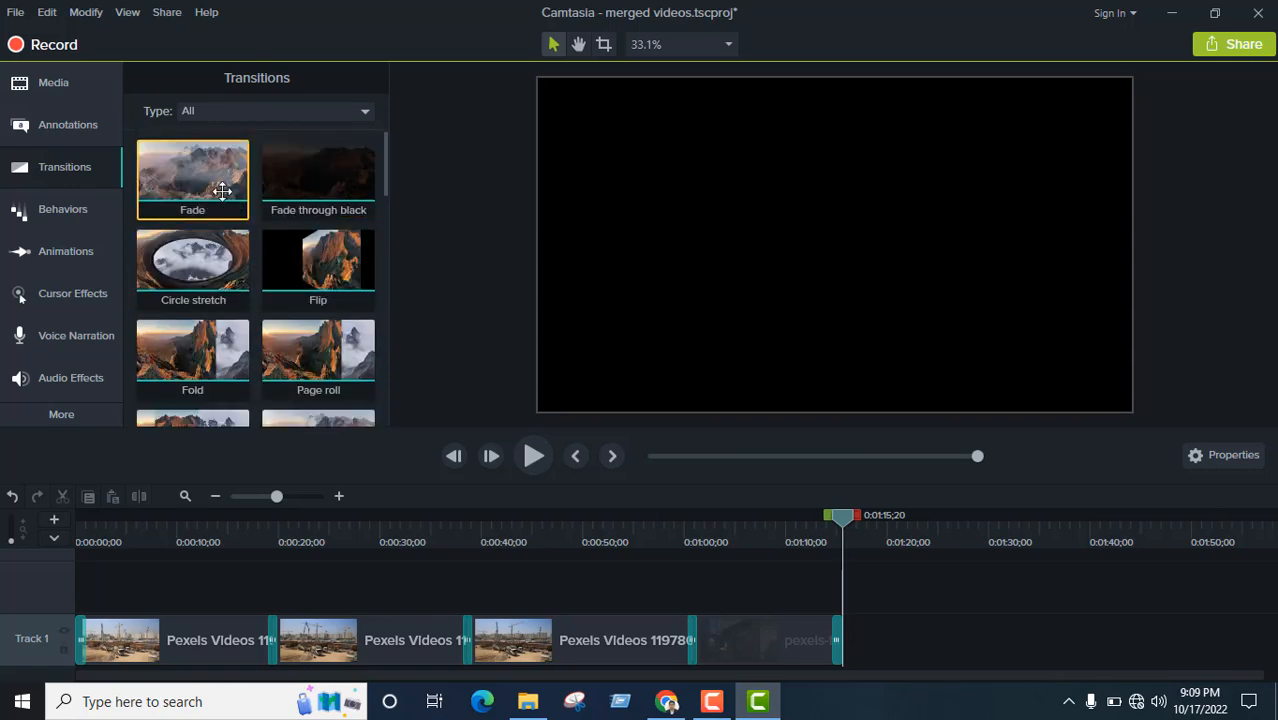
pyautogui.scroll(-5, 215, 290)
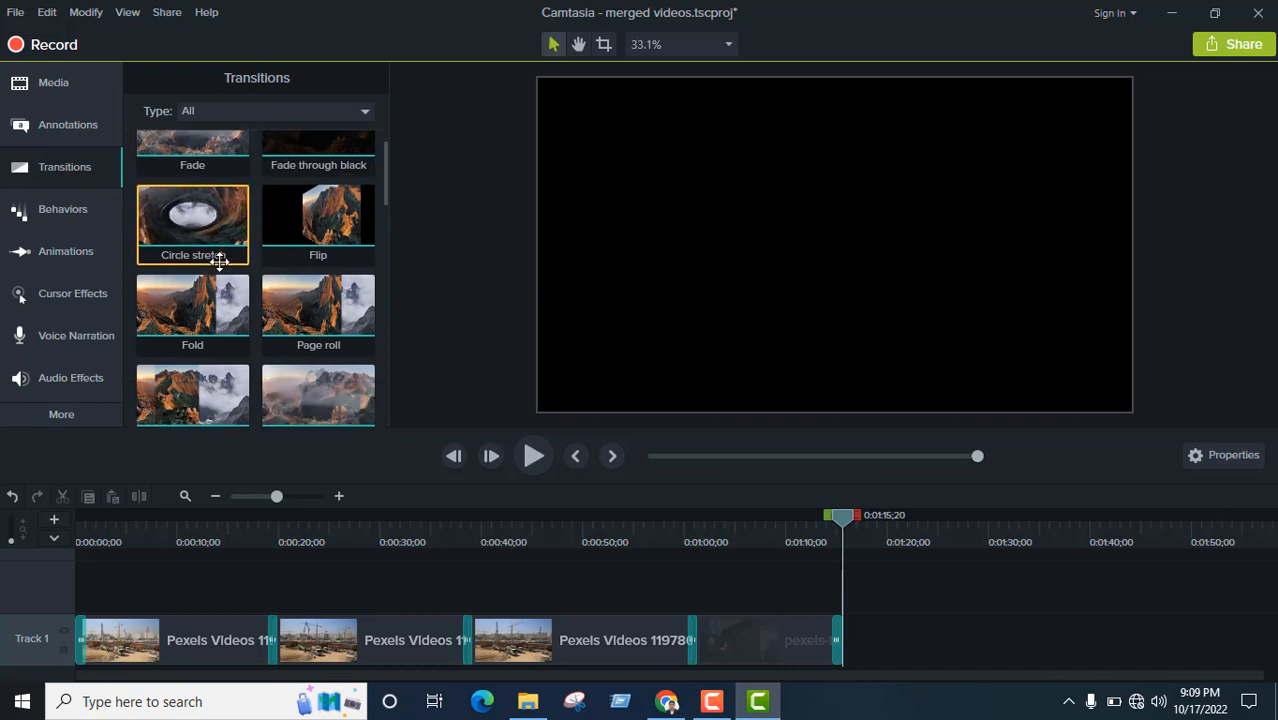
pyautogui.scroll(-8, 212, 330)
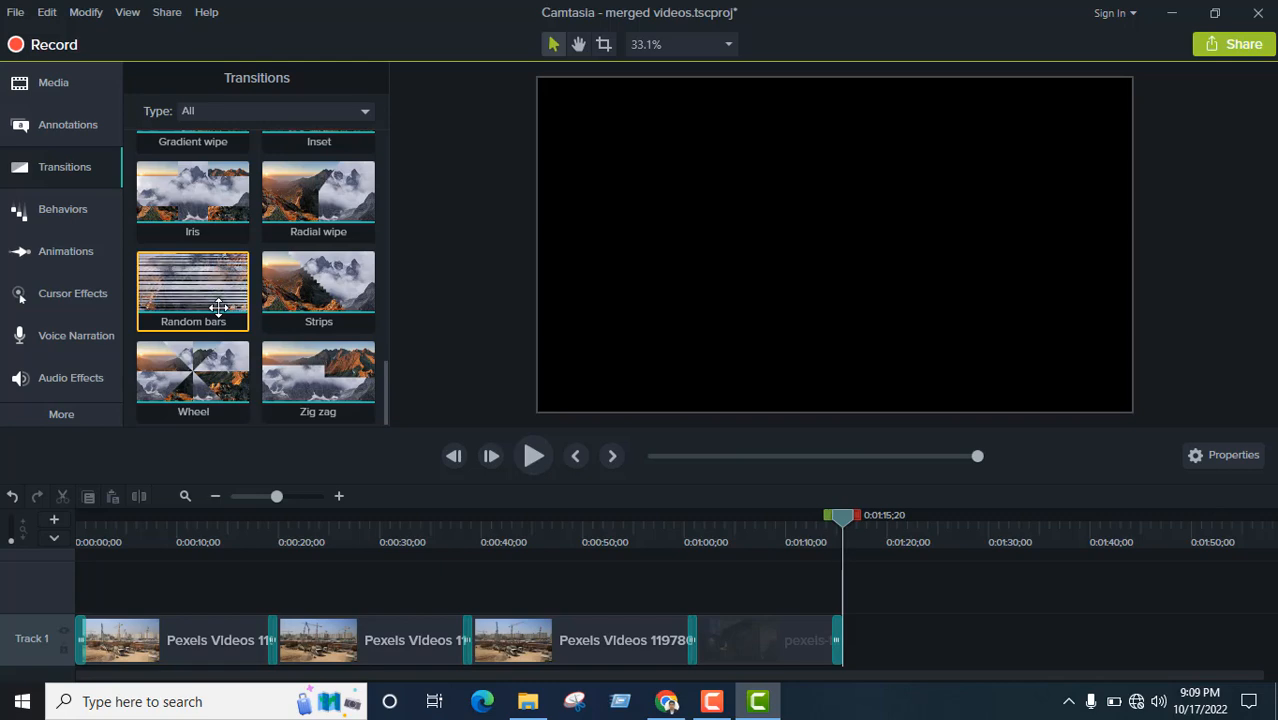
pyautogui.scroll(12, 219, 316)
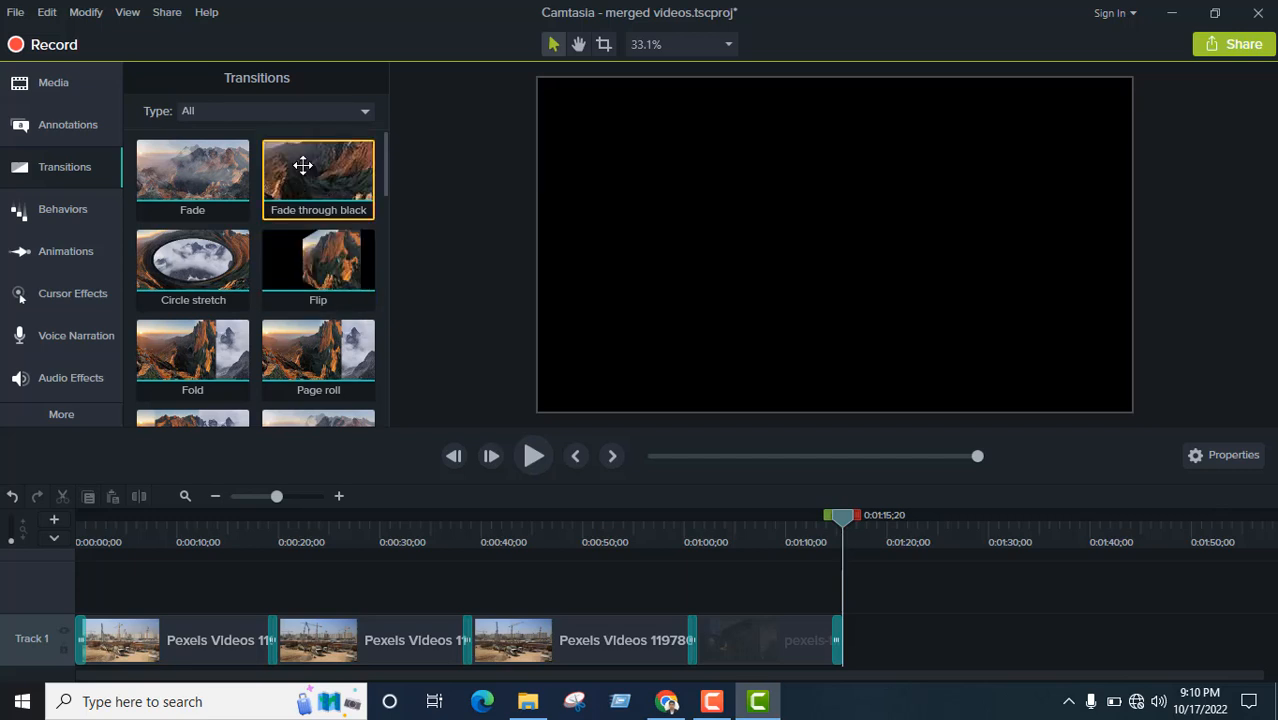
pyautogui.scroll(-10, 207, 278)
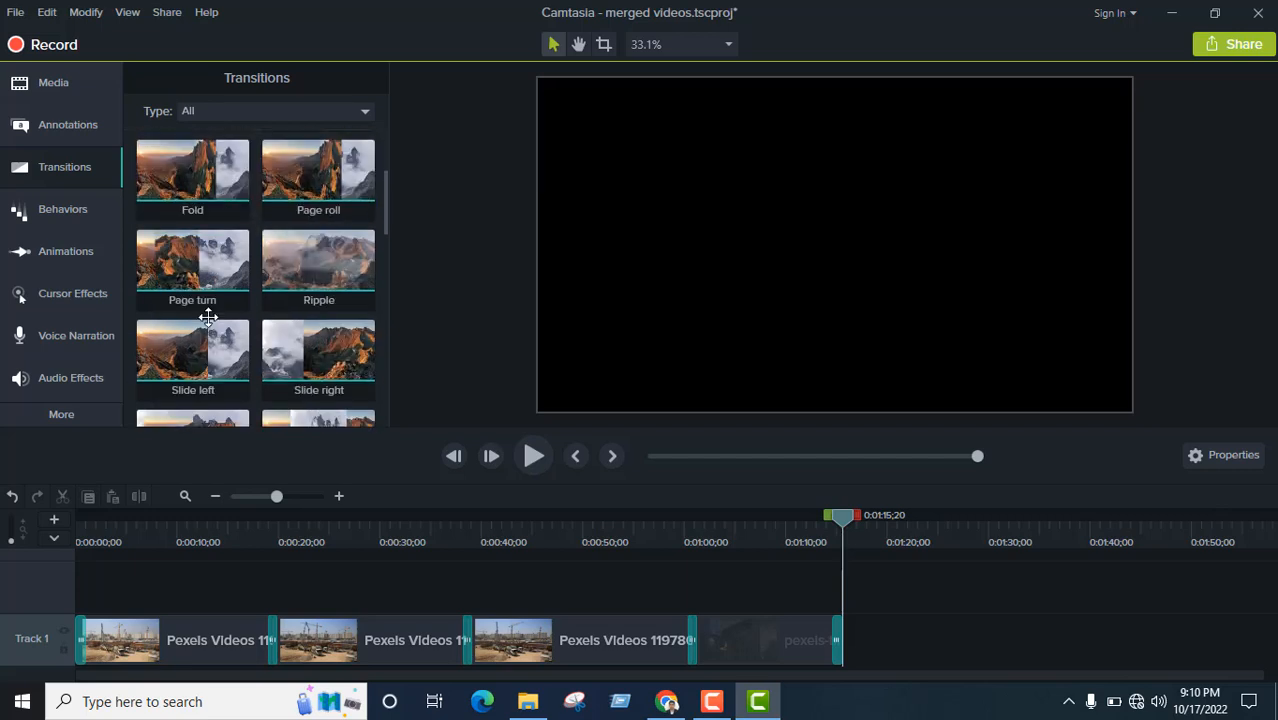
pyautogui.scroll(-6, 212, 325)
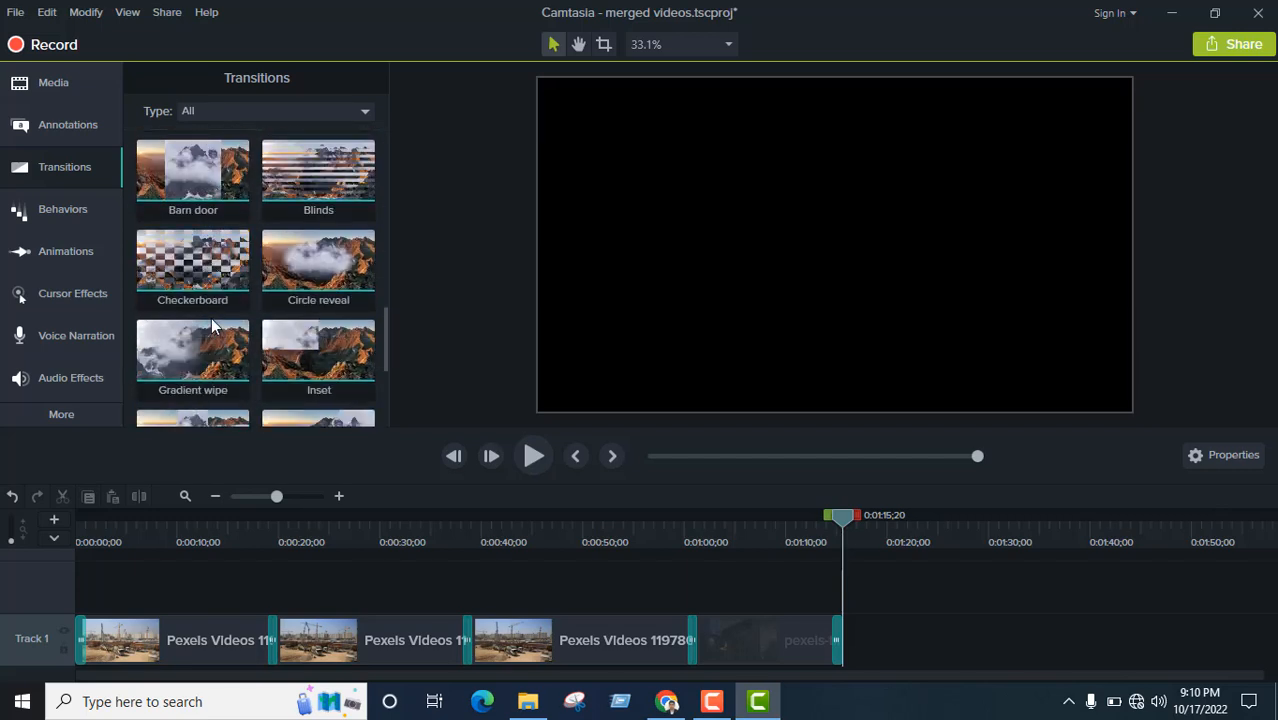